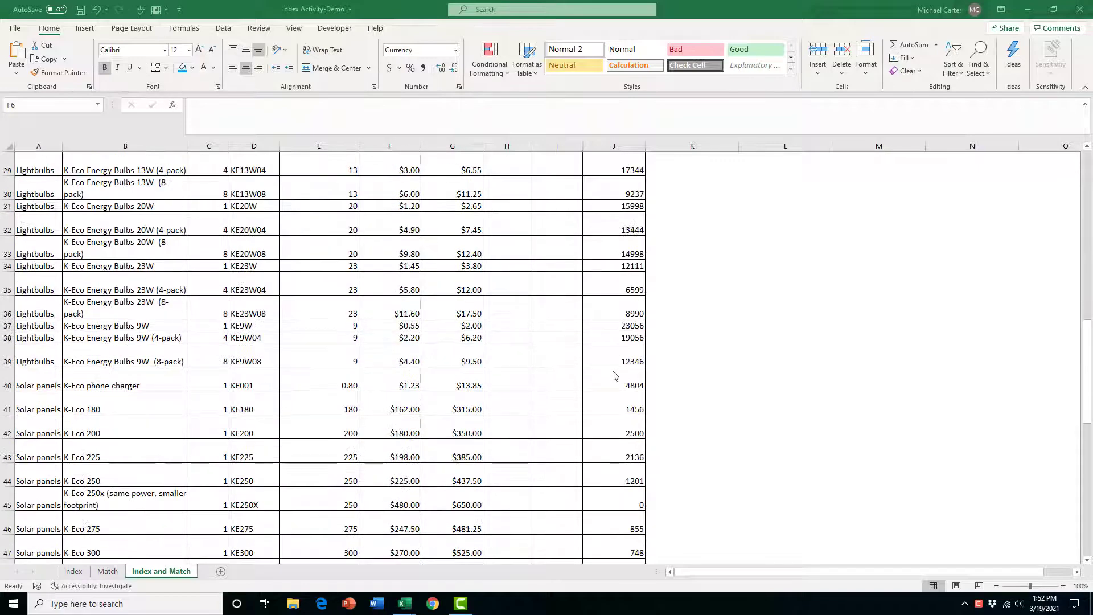
pyautogui.scroll(-9, 615, 375)
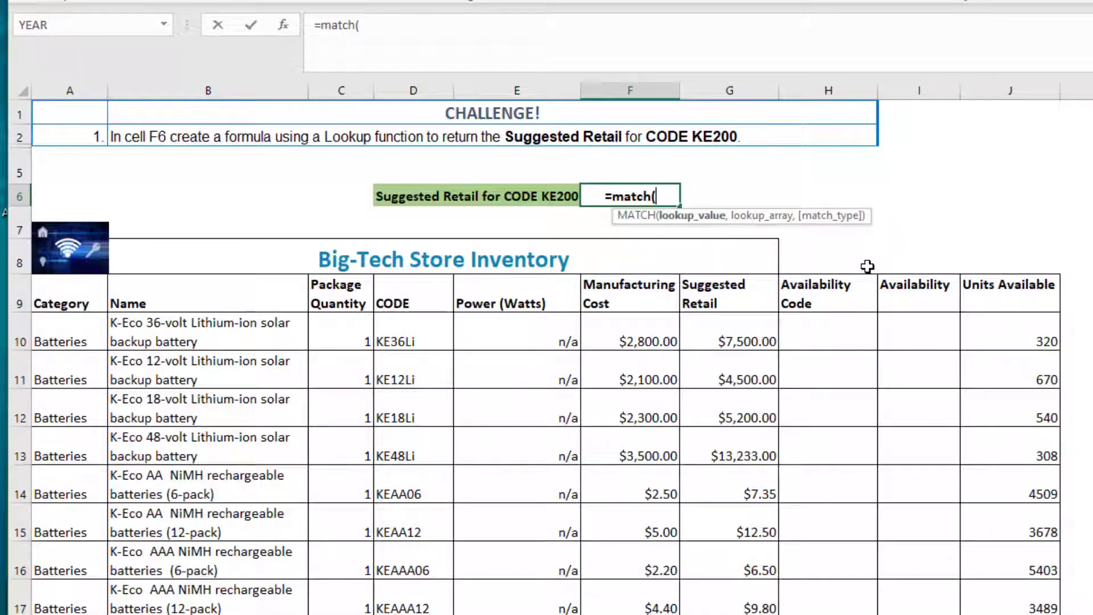
# Begin =MATCH("KE200",D10:D62, in F6, selecting the codes D10:D62 as the lookup range.
pyautogui.write('"KE200",')
pyautogui.moveTo(401, 340); pyautogui.dragTo(410, 610)
pyautogui.scroll(15, 778, 274)
pyautogui.write(',')
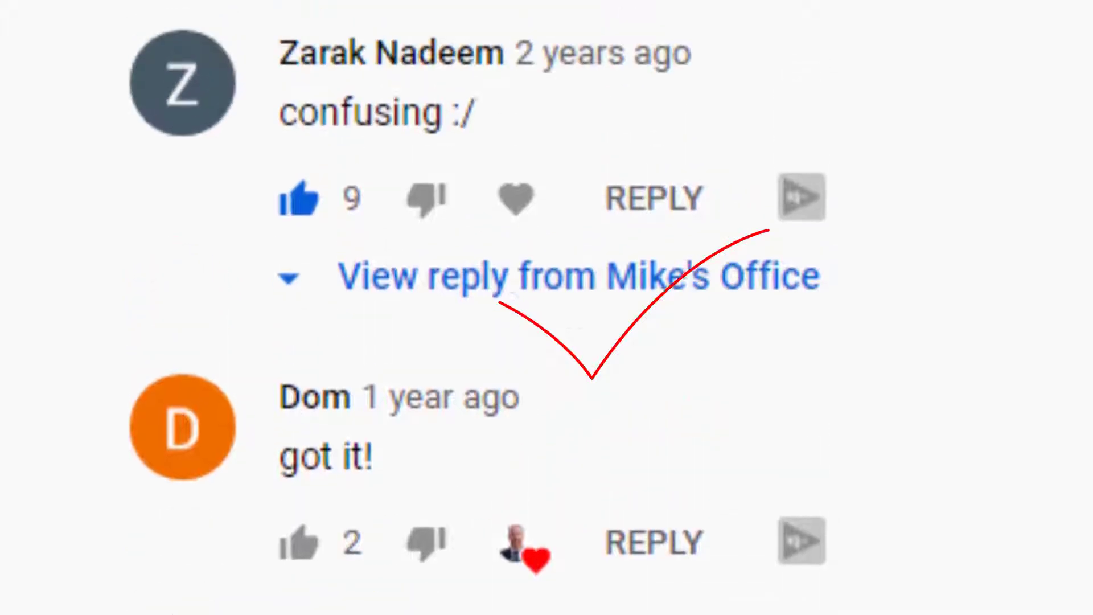
# Write the public comment 'Sorry, this one is better:' and paste the video link after it.
pyautogui.click(123, 265)
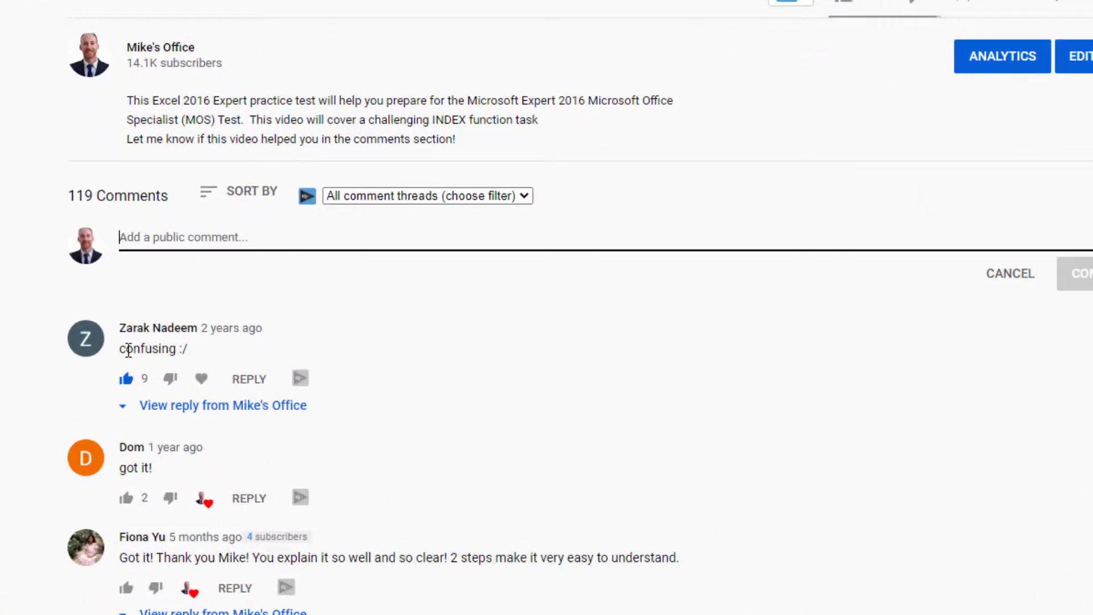
pyautogui.write('Sorry, this one is better:')
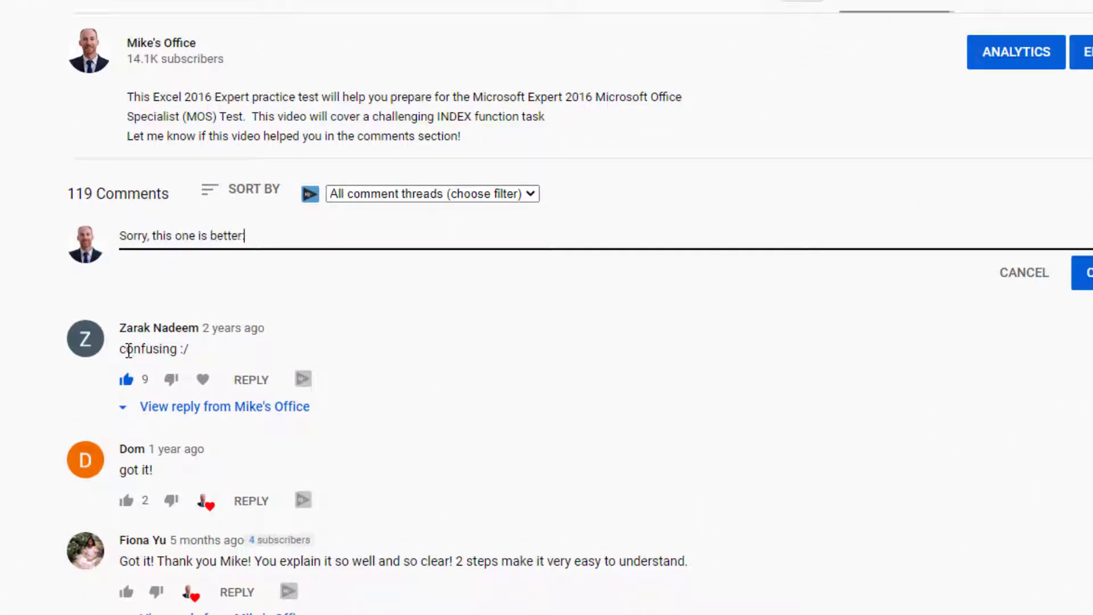
pyautogui.rightClick(254, 235)
pyautogui.click(287, 382)
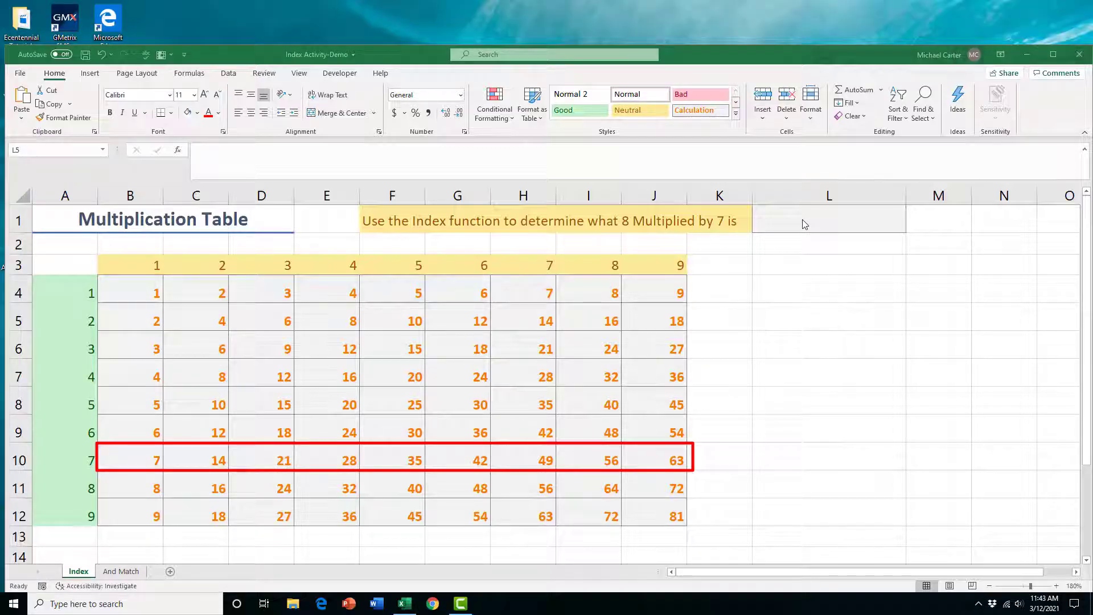
# Type =index(B4:J12,7,8) in L1 to take row 7, column 8 of the multiplication grid.
pyautogui.click(802, 222)
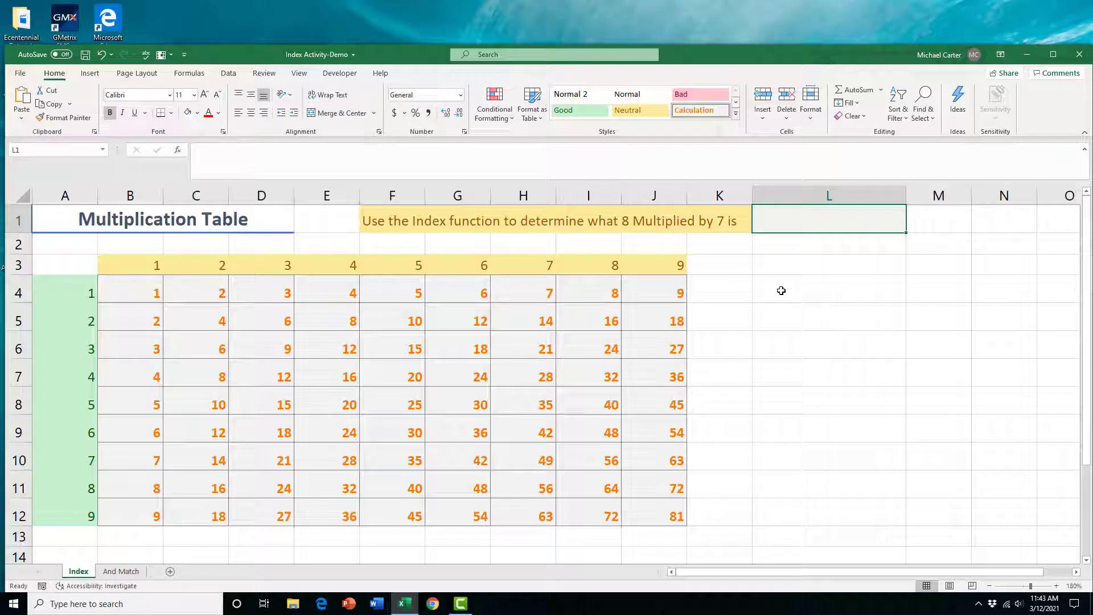
pyautogui.write('=i')
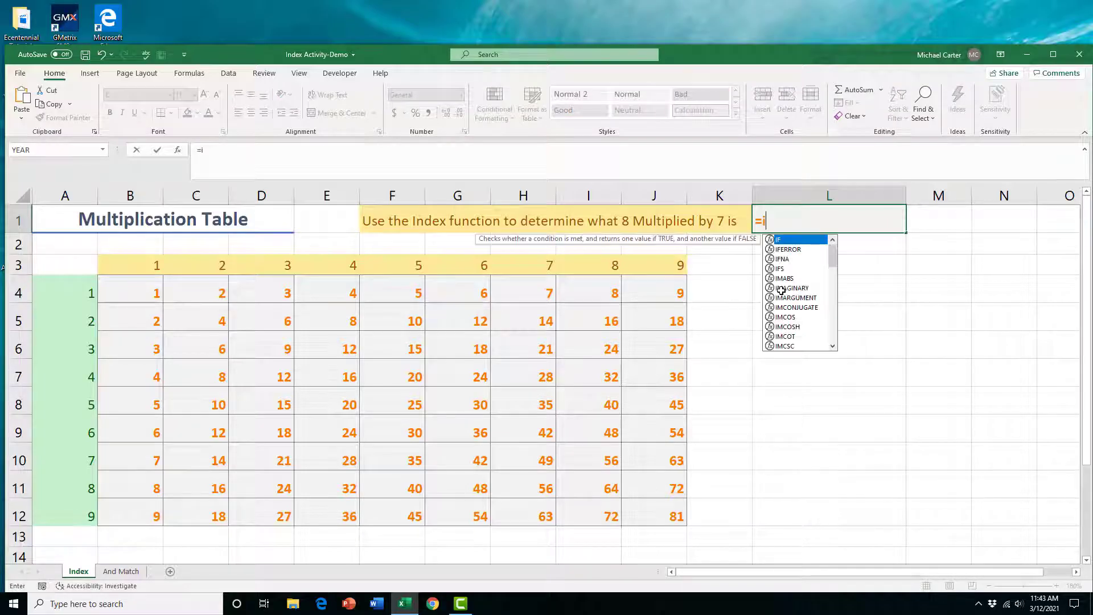
pyautogui.write('ndex(')
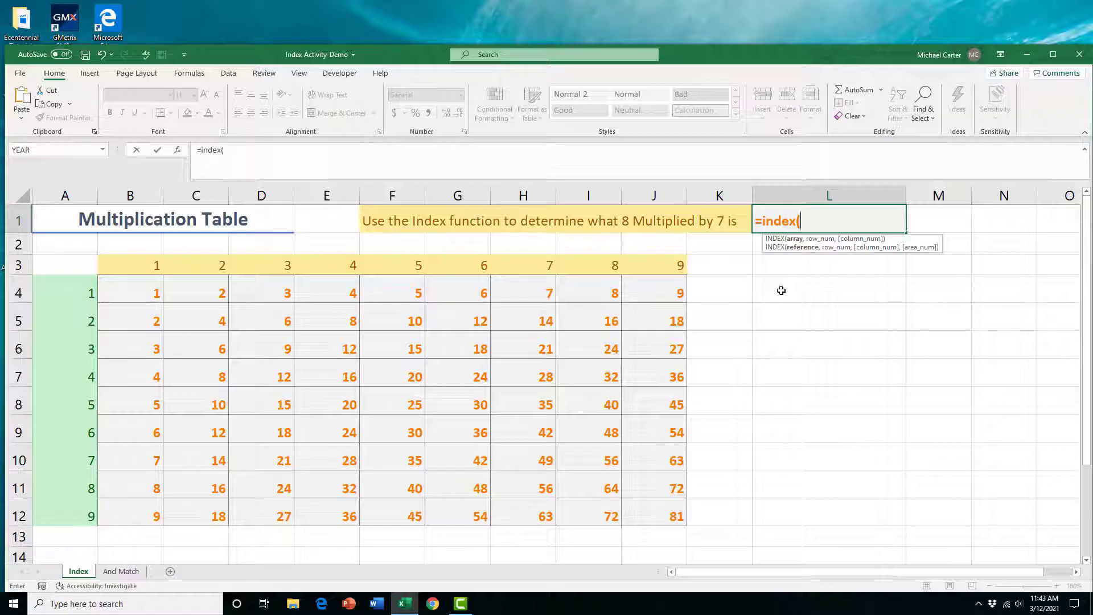
pyautogui.moveTo(142, 285); pyautogui.dragTo(641, 507)
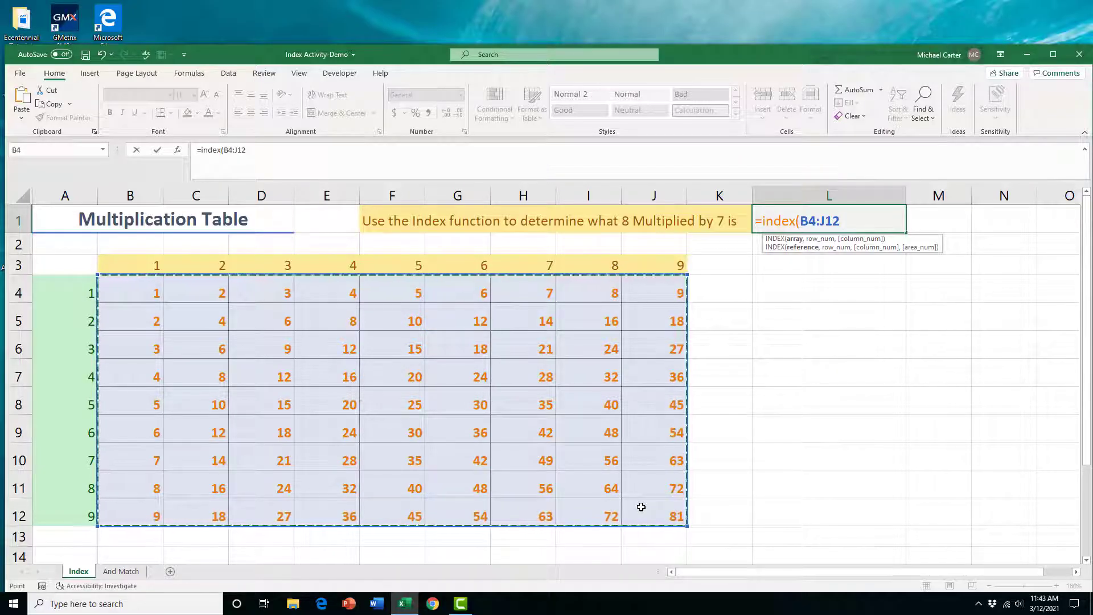
pyautogui.write(',')
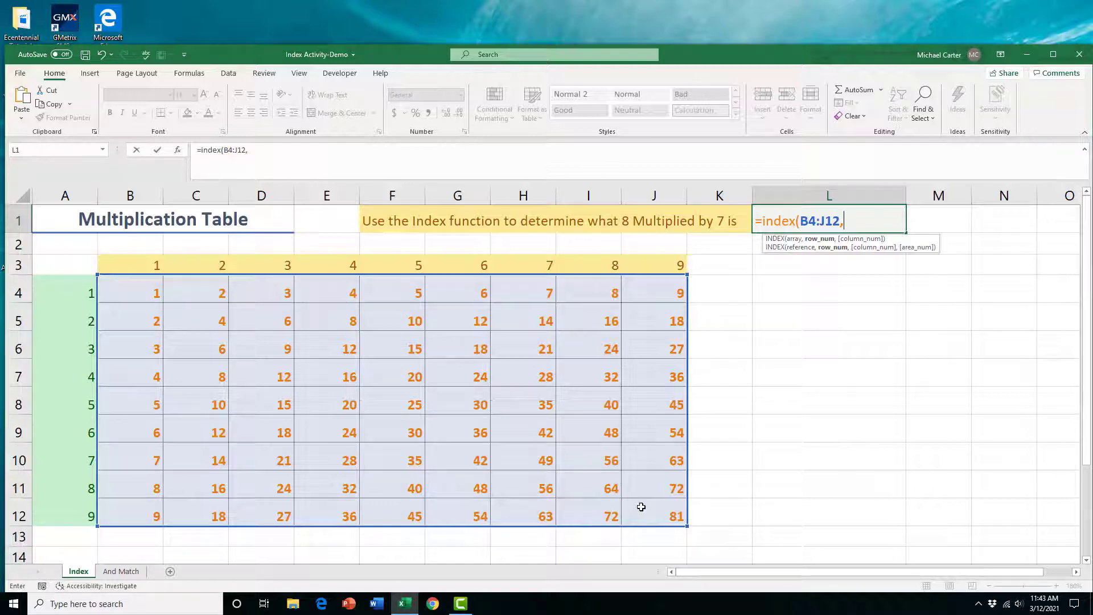
pyautogui.write('7,')
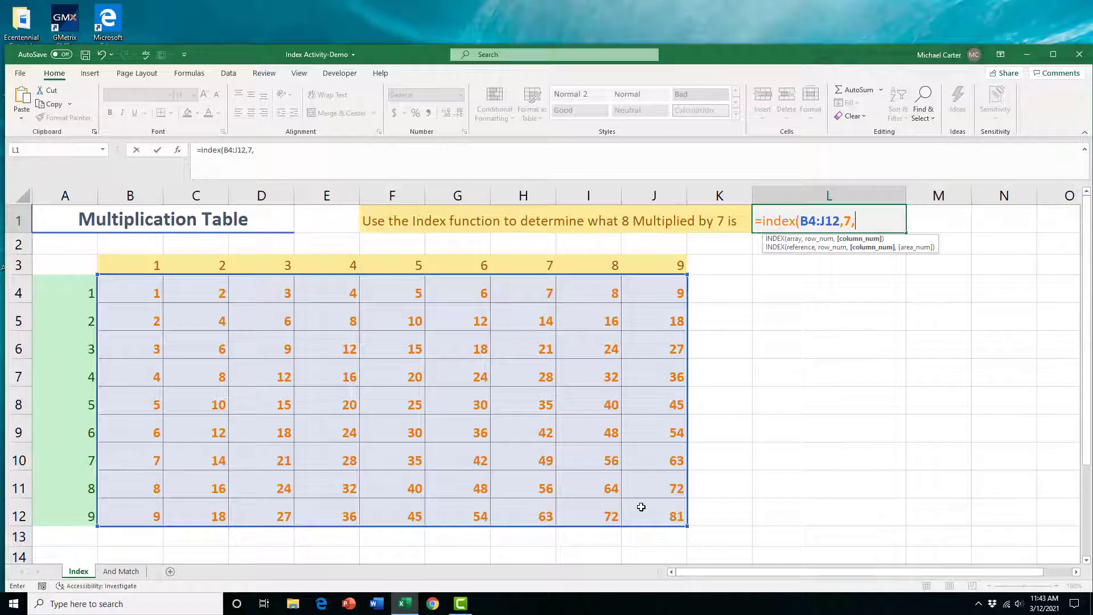
pyautogui.write('8)')
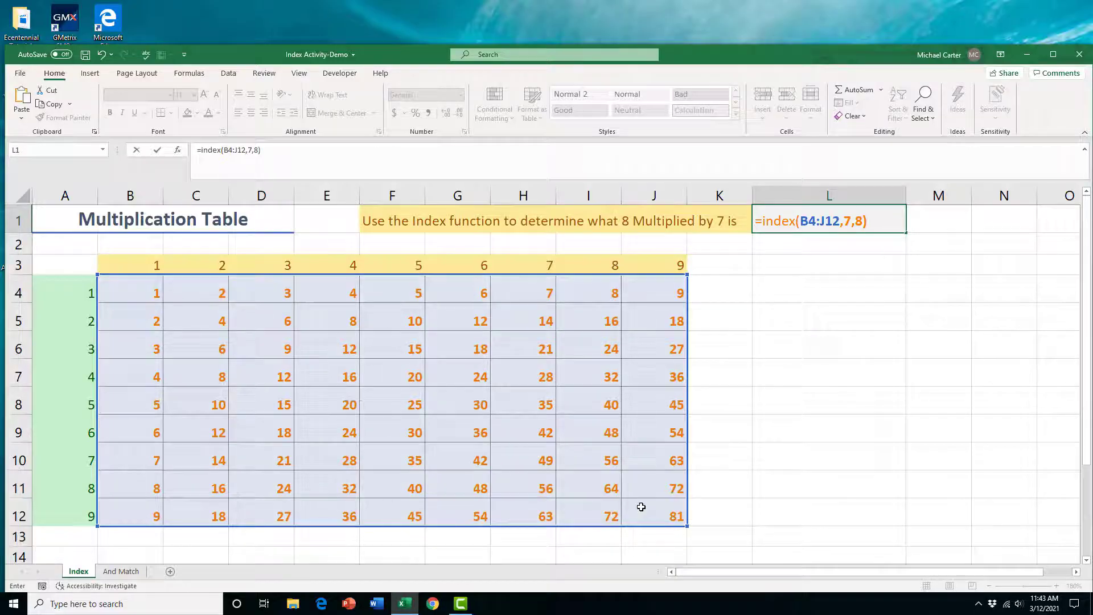
# Commit the INDEX formula in L1 and verify 8 × 7 = 56 on the Calculator.
pyautogui.press('Return')
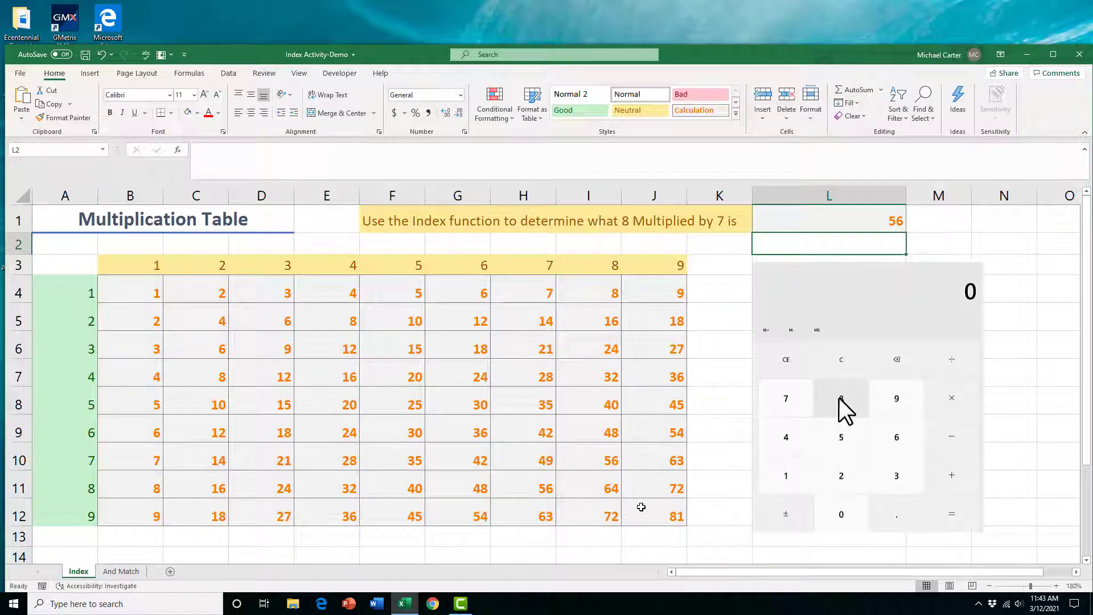
pyautogui.click(841, 398)
pyautogui.click(942, 404)
pyautogui.click(789, 402)
pyautogui.click(951, 514)
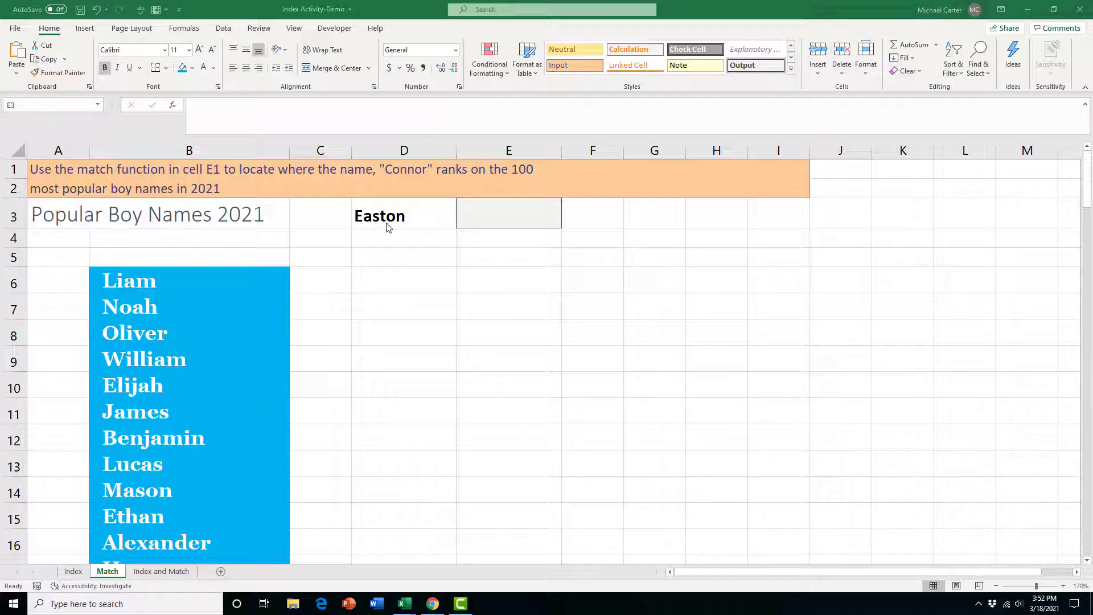
# Enter =match(D3,B6:B105,0) in E3 so it returns Easton's rank, 74.
pyautogui.click(491, 223)
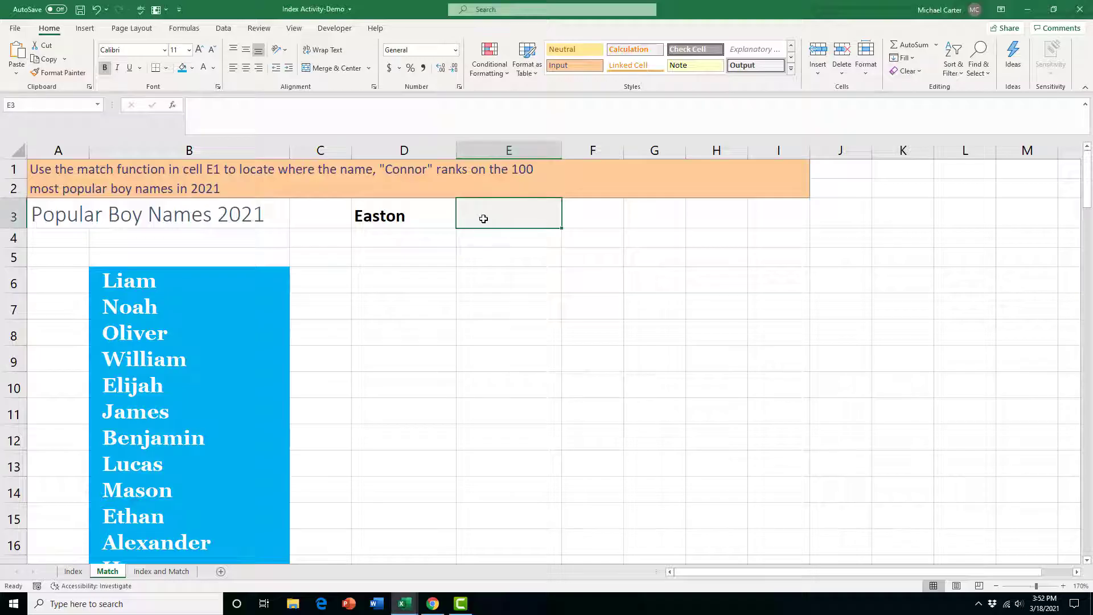
pyautogui.write('=match')
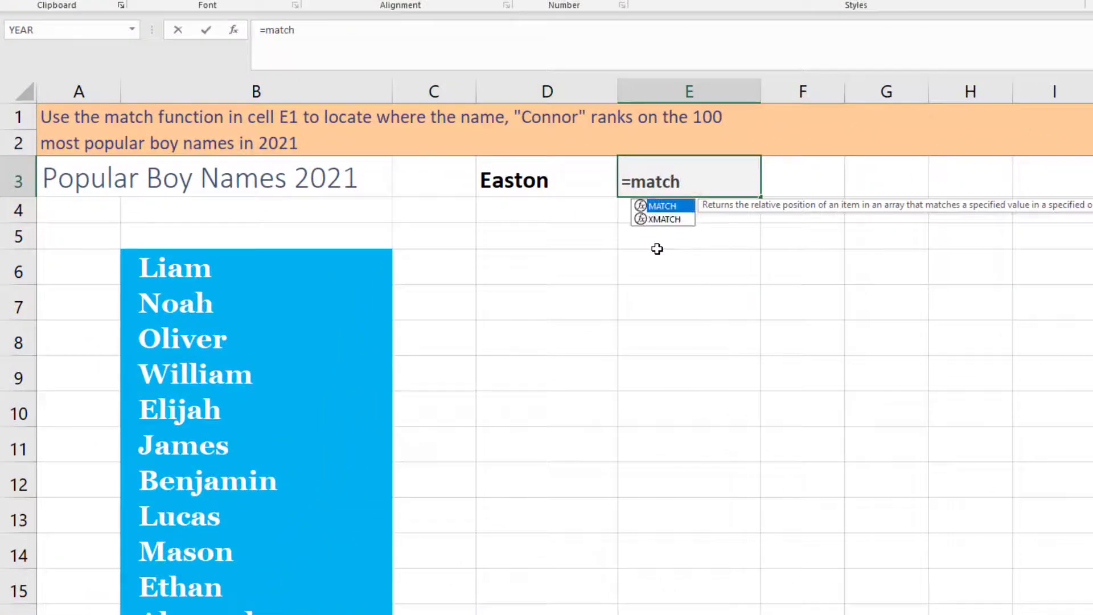
pyautogui.write('(')
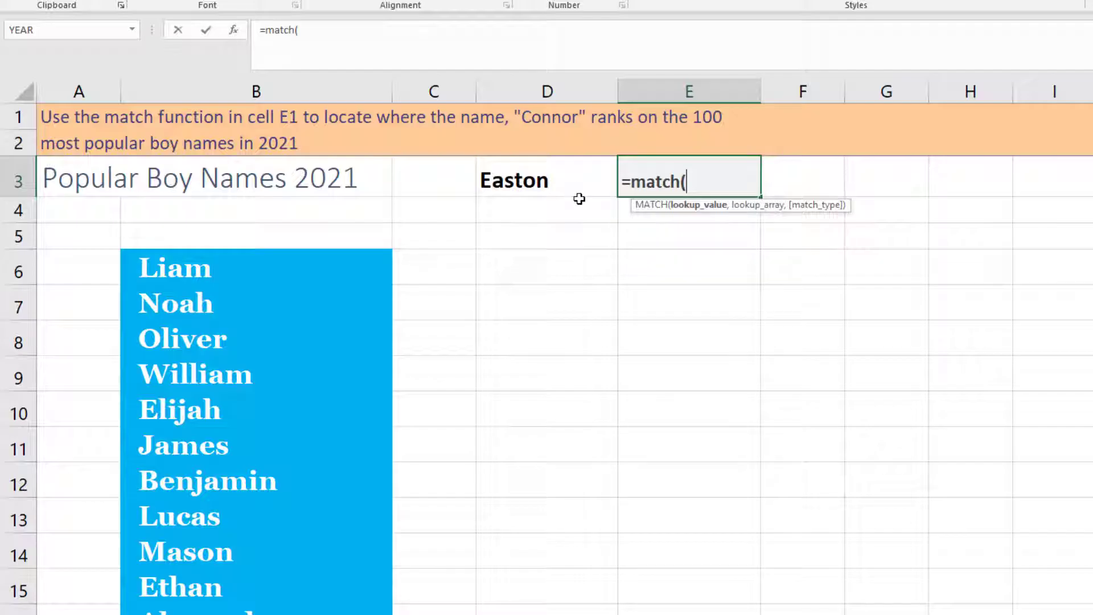
pyautogui.click(545, 180)
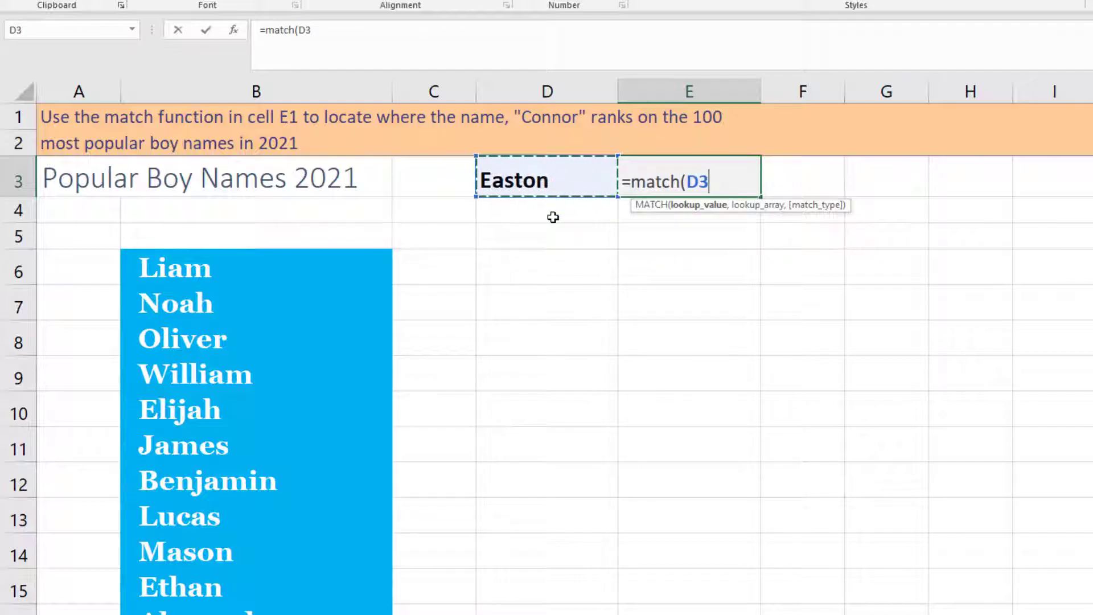
pyautogui.write(',')
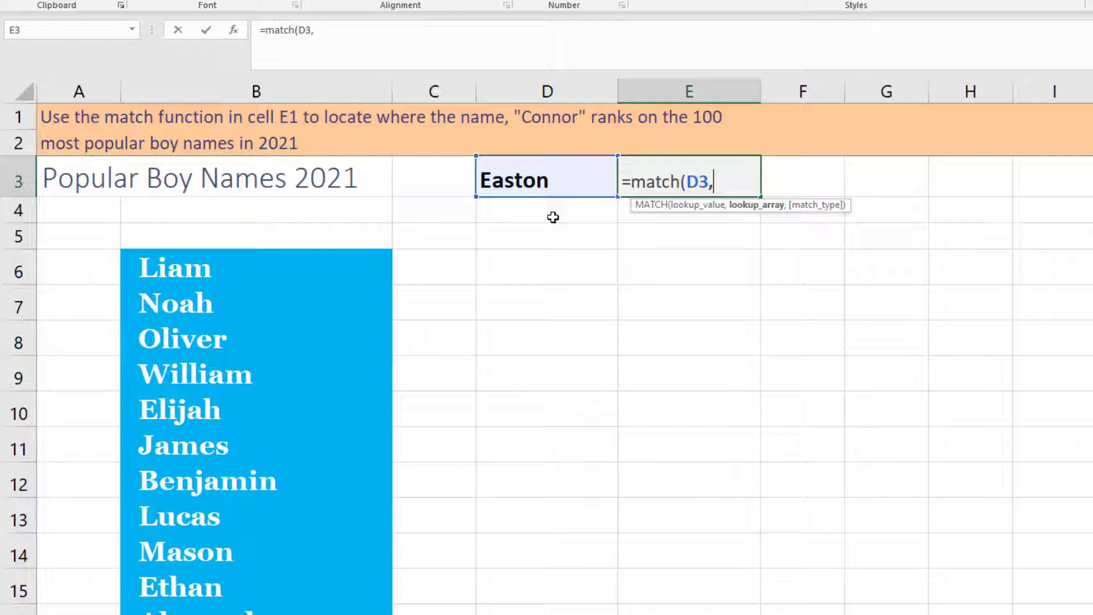
pyautogui.click(185, 269)
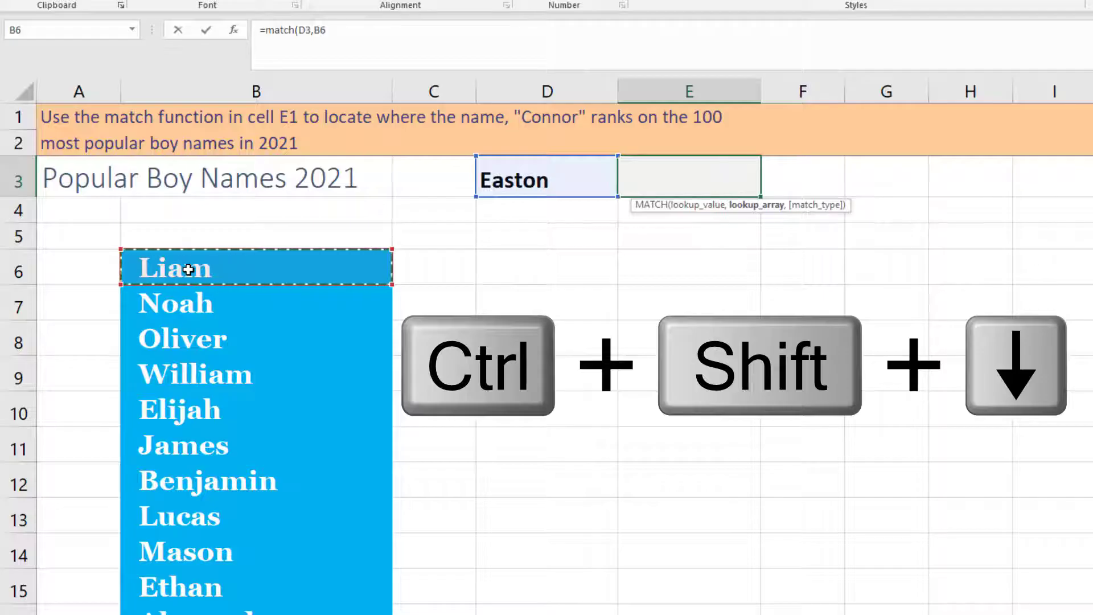
pyautogui.hotkey('ctrl', 'shift', 'Down')
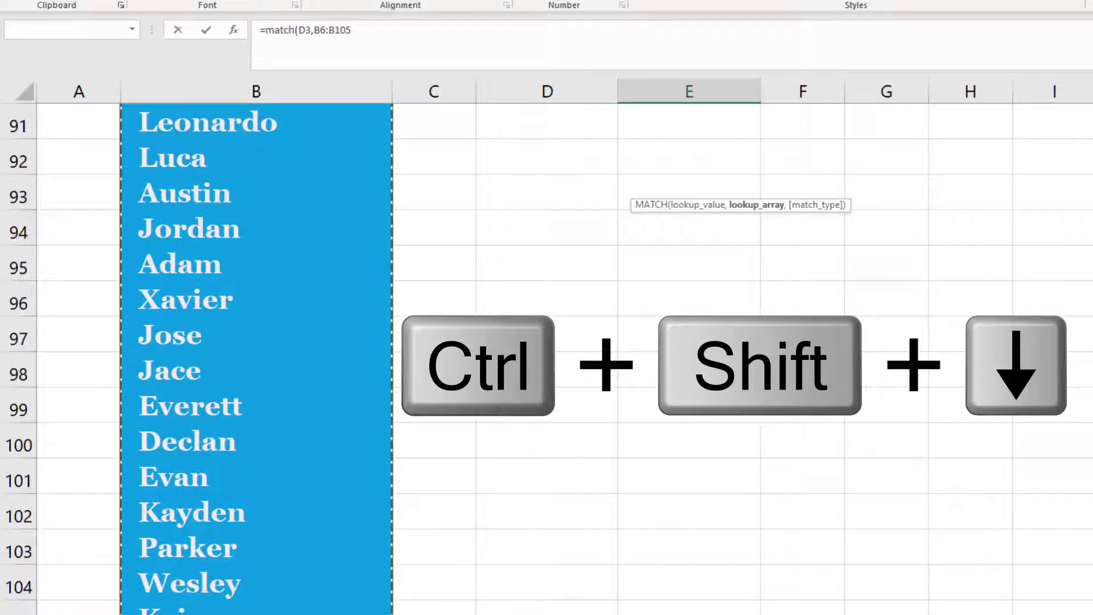
pyautogui.scroll(20, 546, 359)
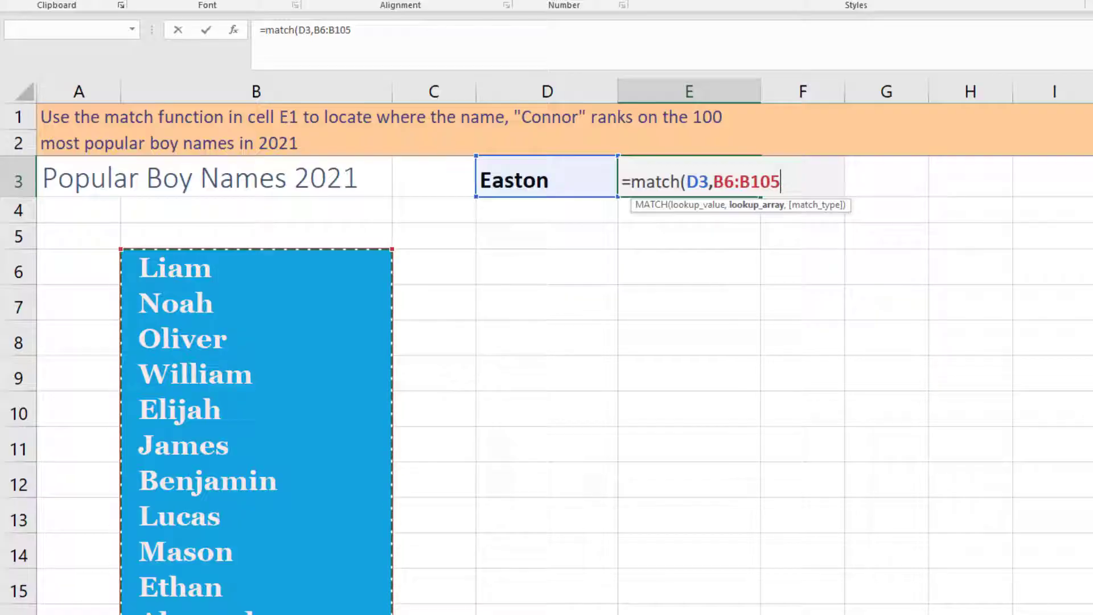
pyautogui.write(',')
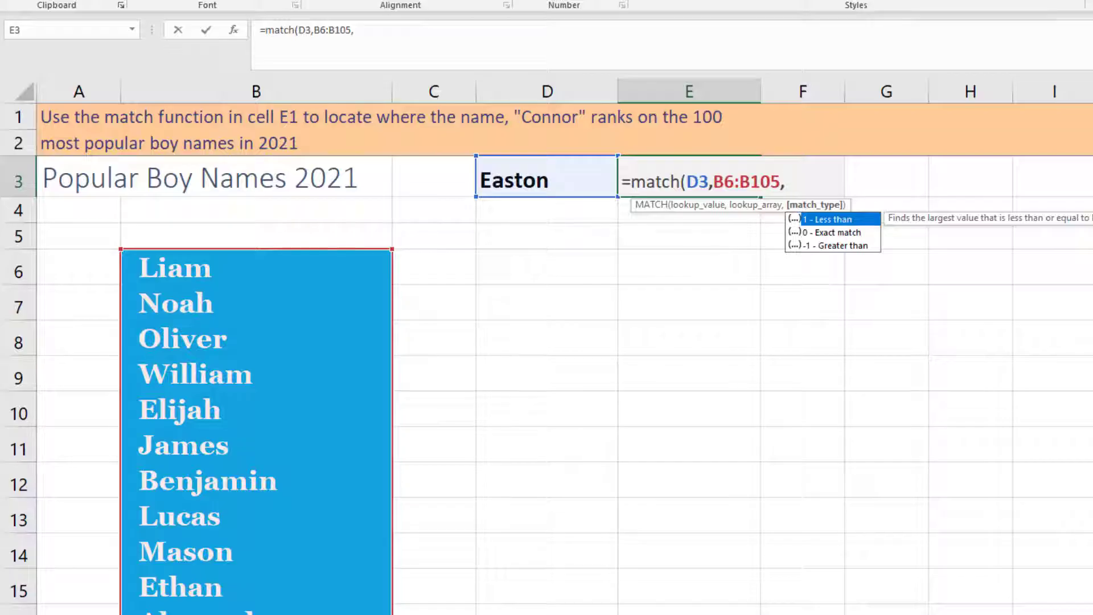
pyautogui.write('0)')
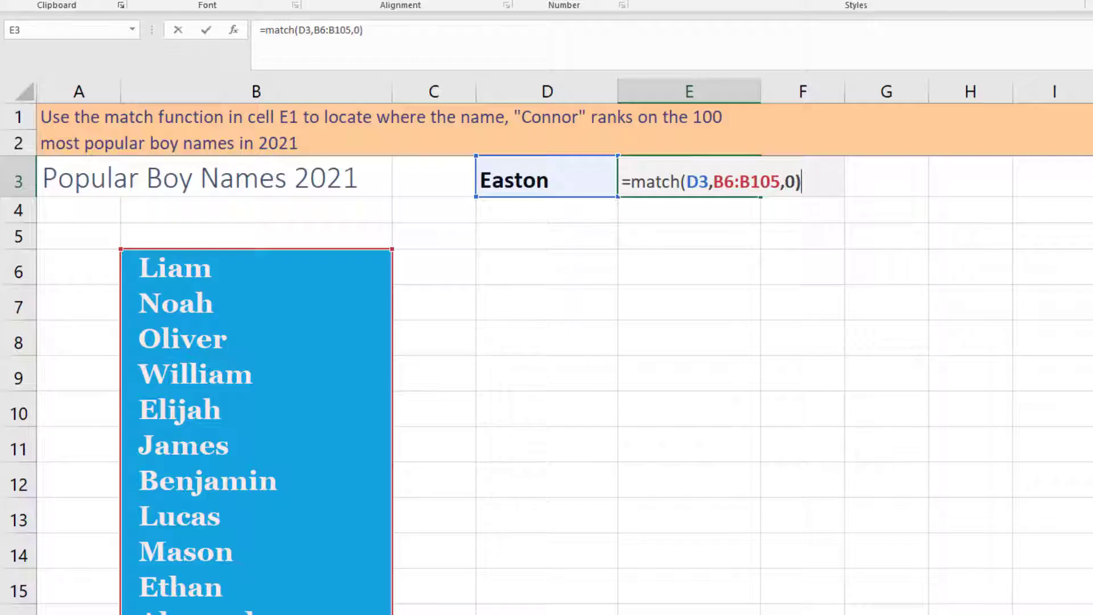
pyautogui.press('Return')
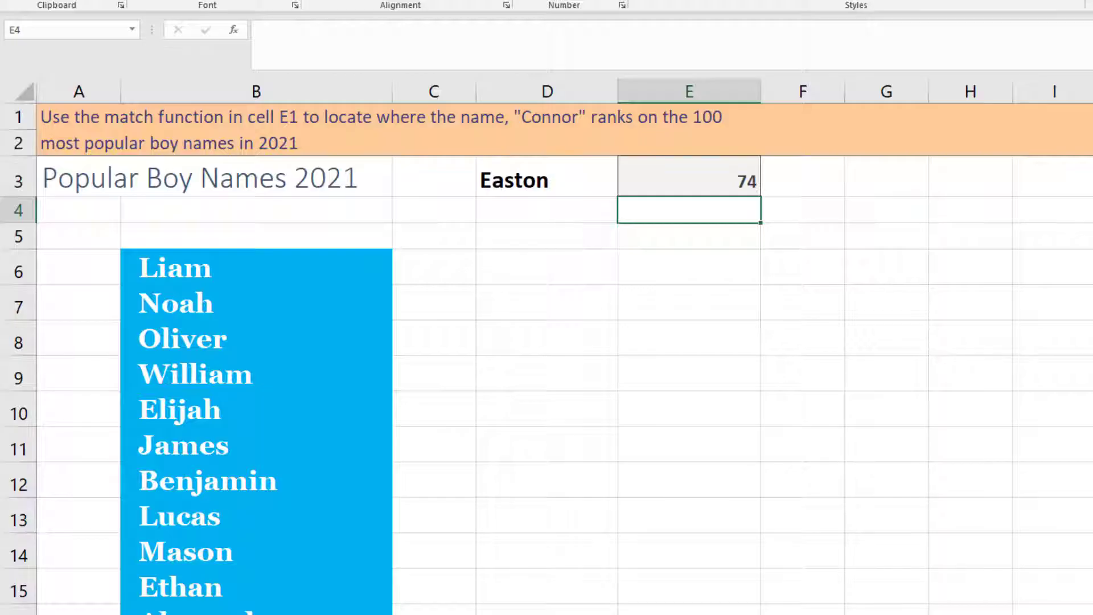
# Change the lookup name in D3 from Easton to Hudson.
pyautogui.click(586, 190)
pyautogui.press('F2')
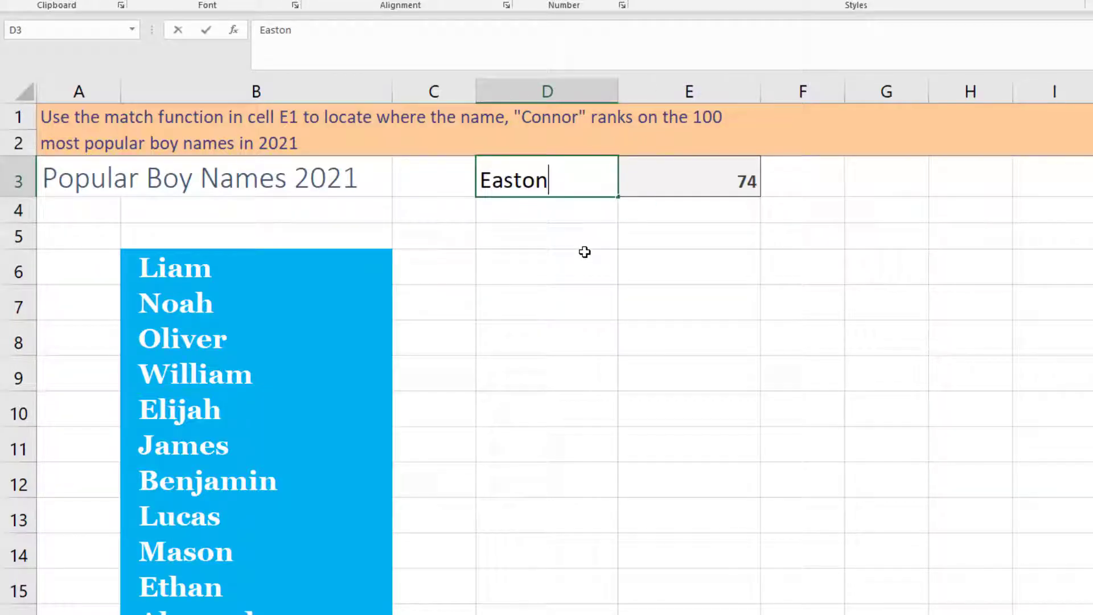
pyautogui.press('BackSpace')
pyautogui.press('BackSpace')
pyautogui.press('BackSpace')
pyautogui.press('BackSpace')
pyautogui.press('BackSpace')
pyautogui.press('BackSpace')
pyautogui.write('Hudson')
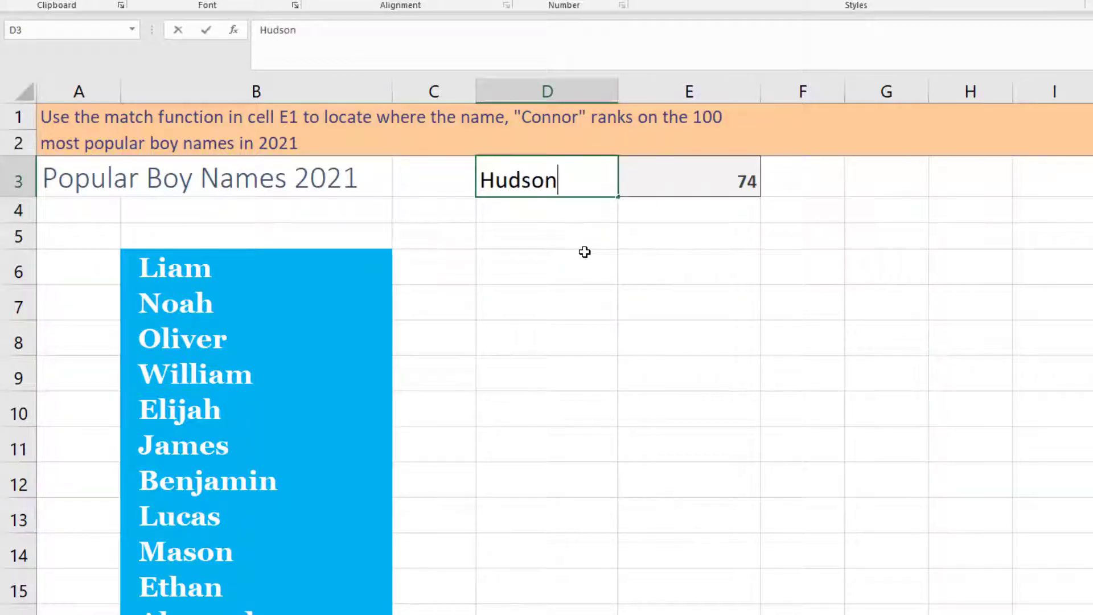
pyautogui.press('Return')
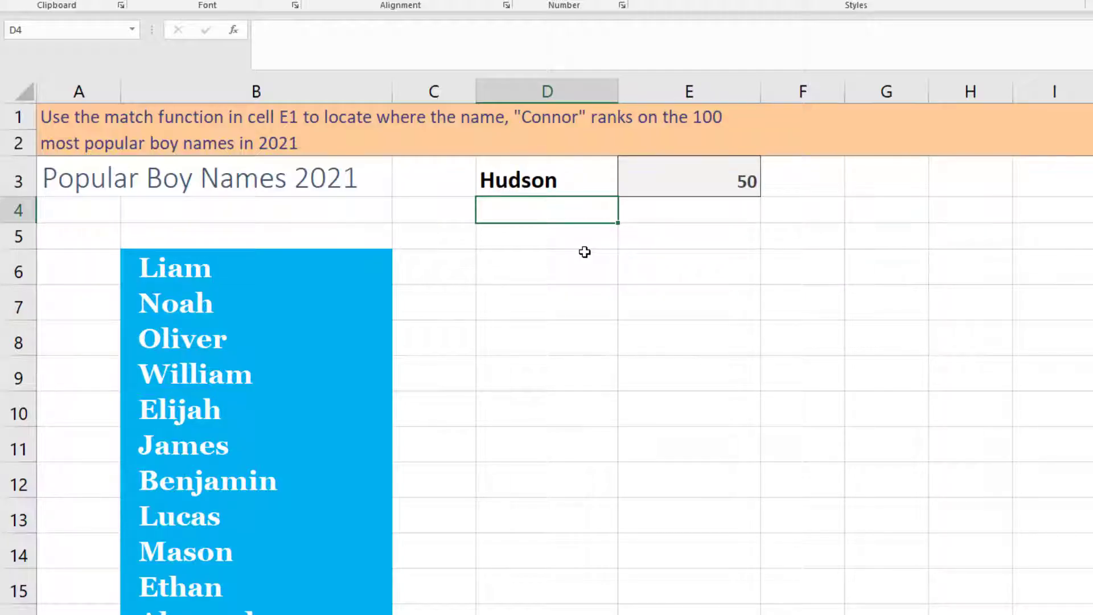
# Replace Hudson in D3 with Logan, updating E3's rank to 16.
pyautogui.click(588, 192)
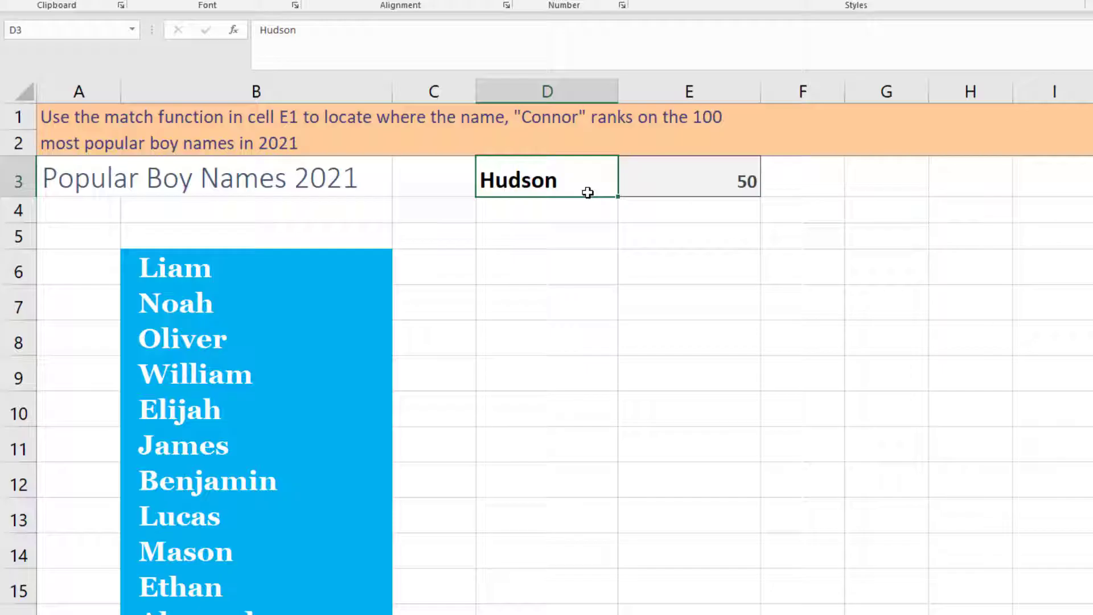
pyautogui.press('BackSpace')
pyautogui.write('Logan')
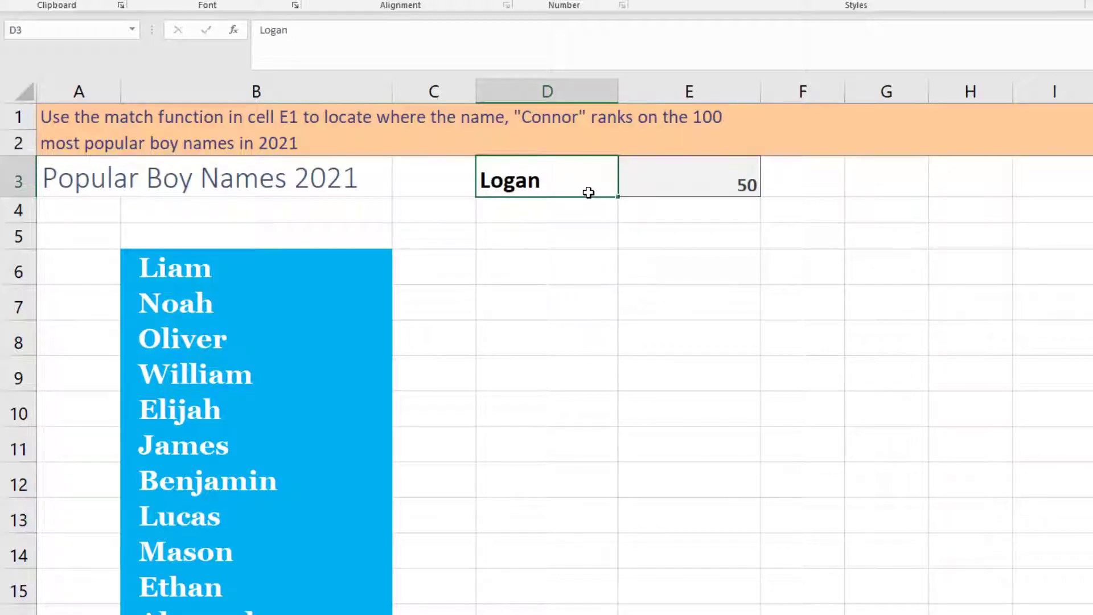
pyautogui.press('Return')
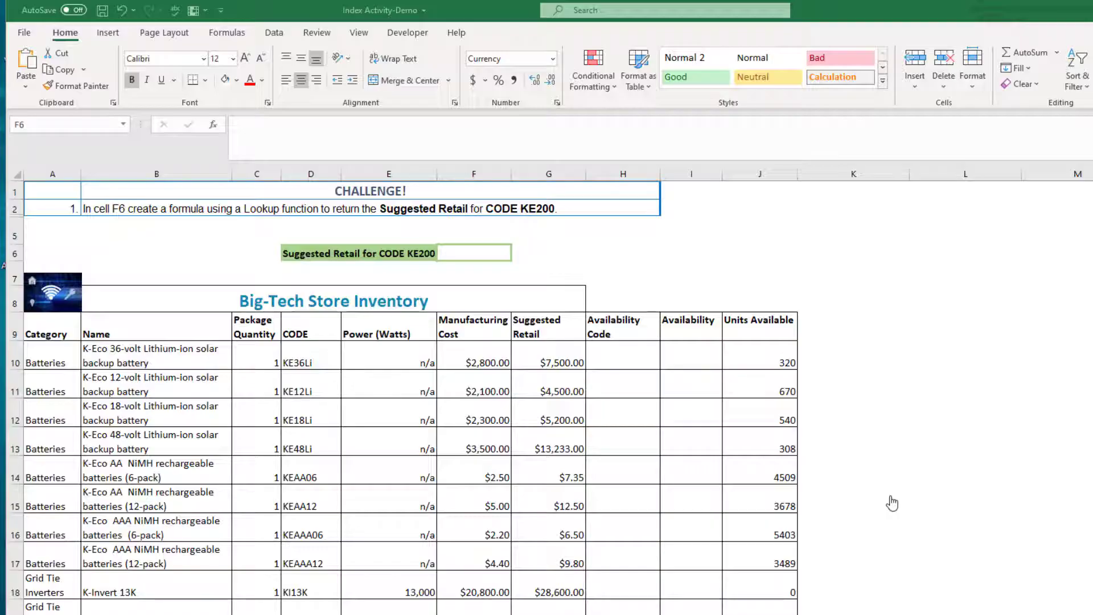
# Start =match("KE200", in F6 with the code range D10:D62 as lookup array.
pyautogui.press('F2')
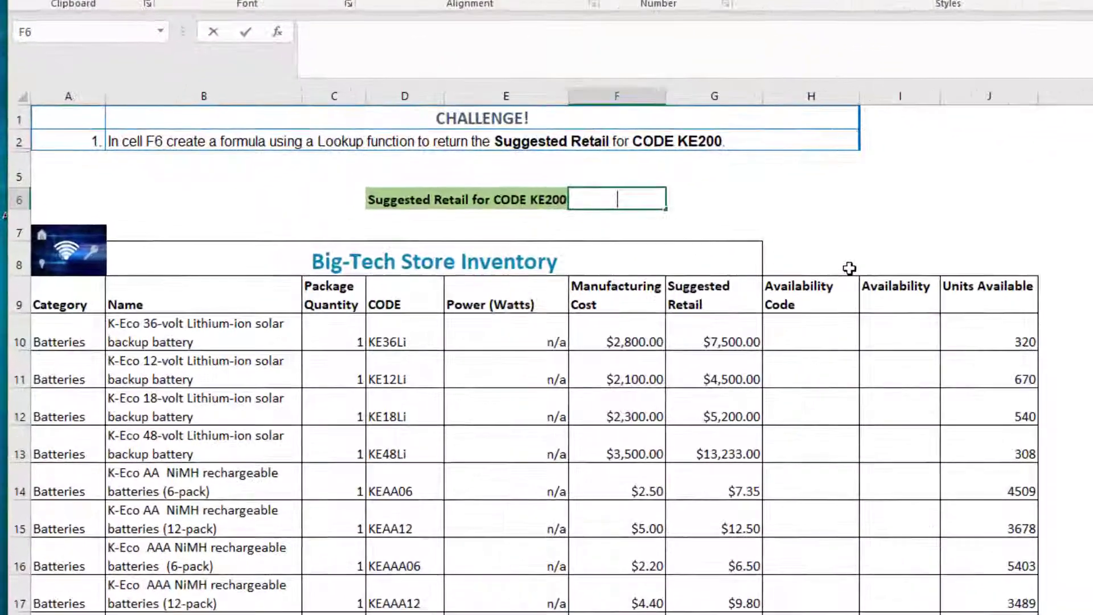
pyautogui.write('=ma')
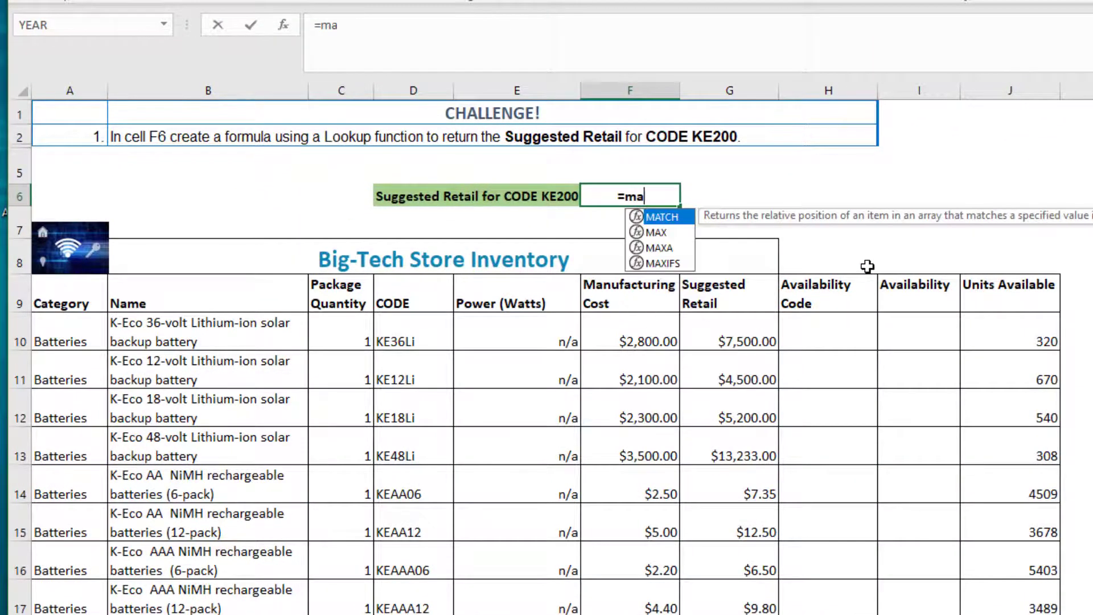
pyautogui.write('tch(')
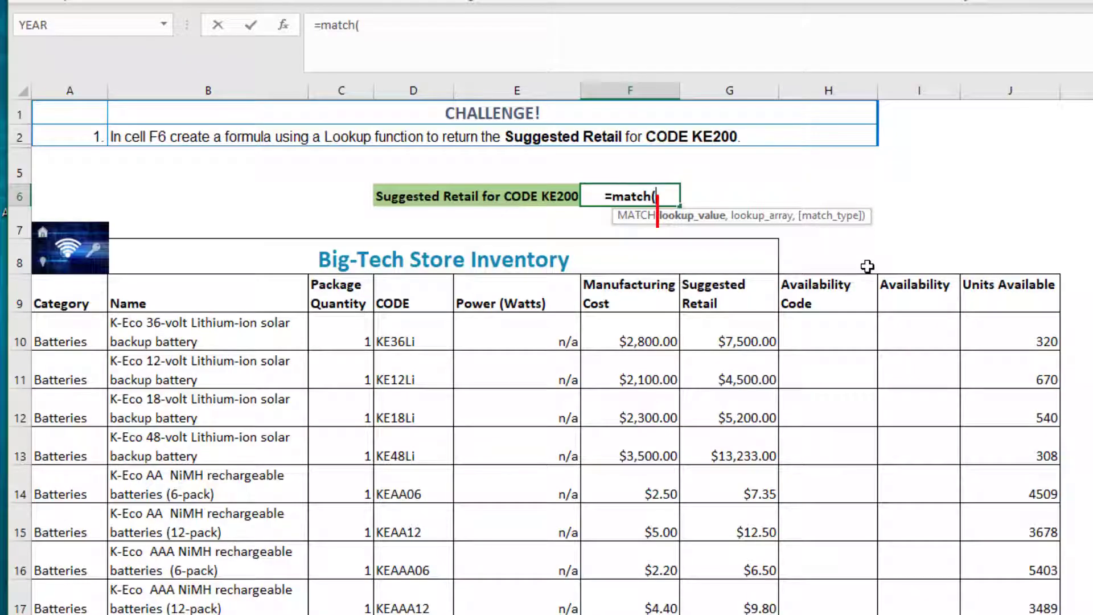
pyautogui.write('"')
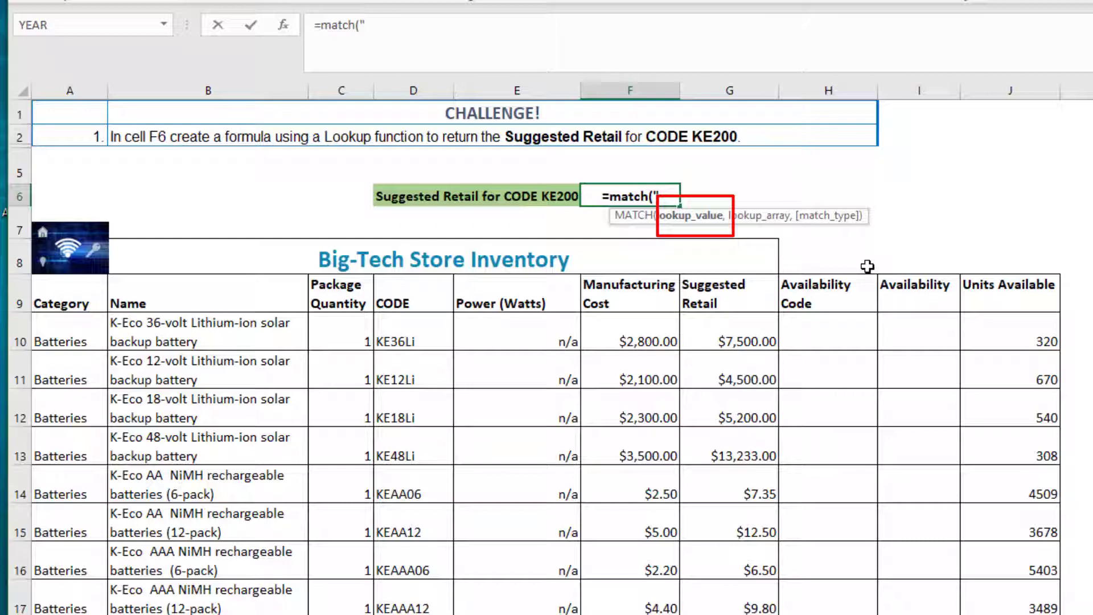
pyautogui.write('KE')
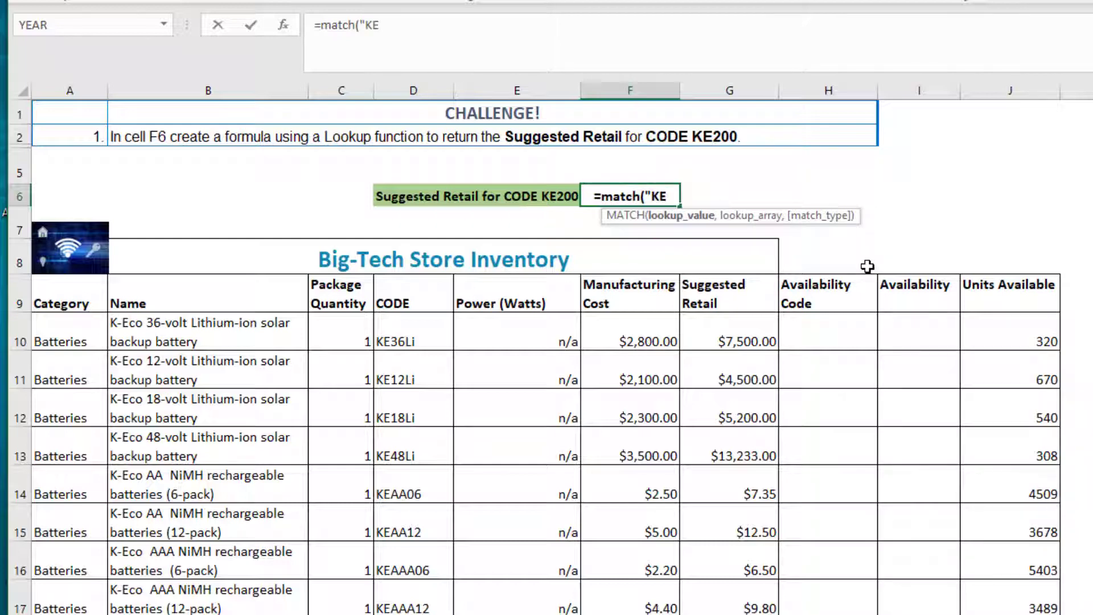
pyautogui.write('200"')
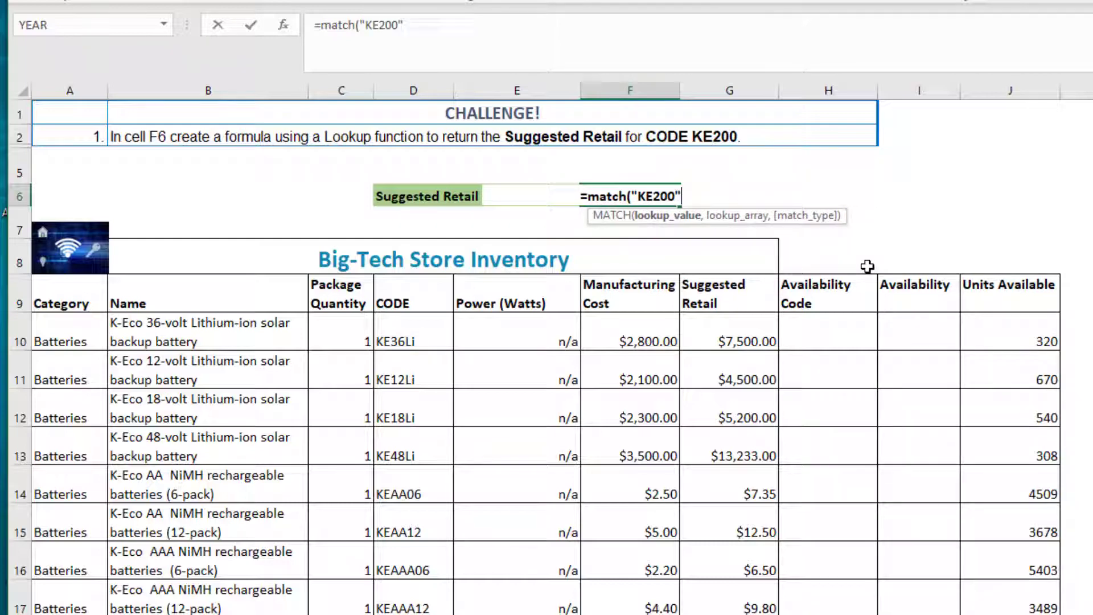
pyautogui.write(',')
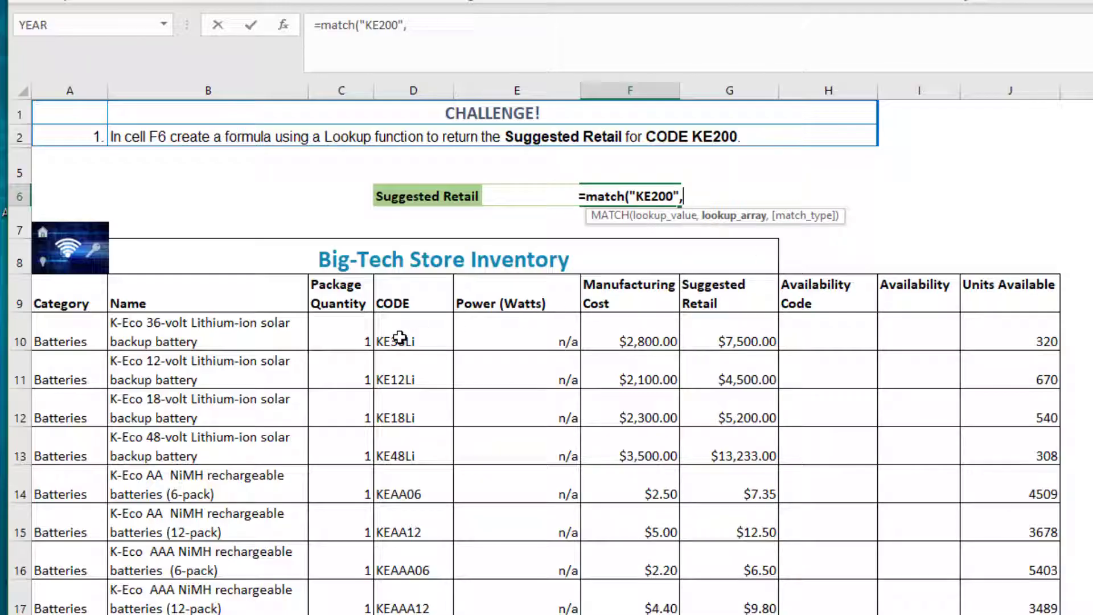
pyautogui.click(401, 337)
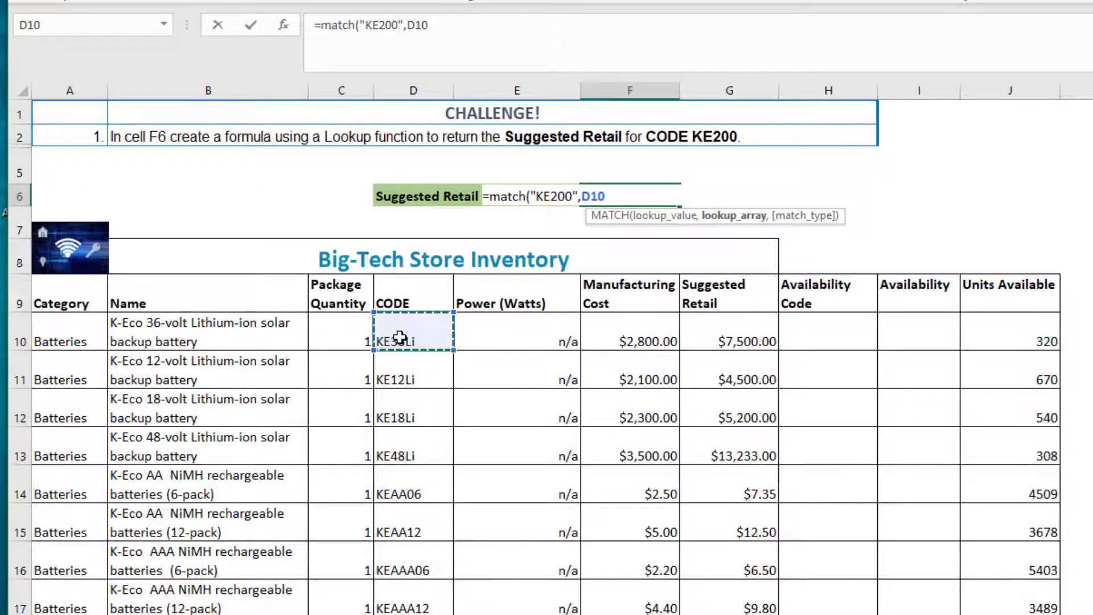
pyautogui.hotkey('ctrl', 'shift', 'Down')
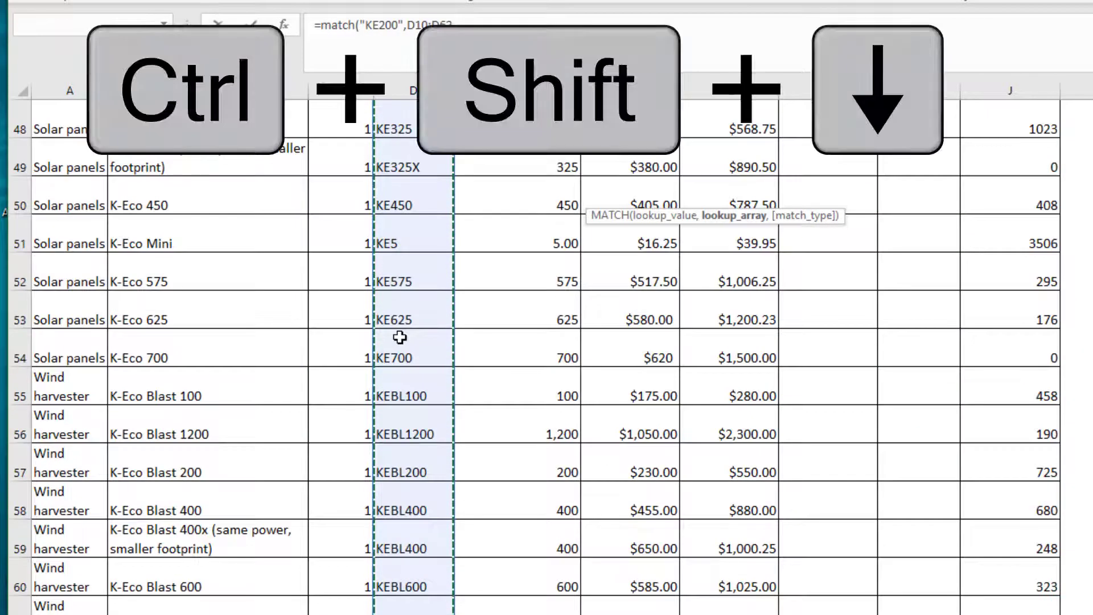
pyautogui.scroll(1, 861, 369)
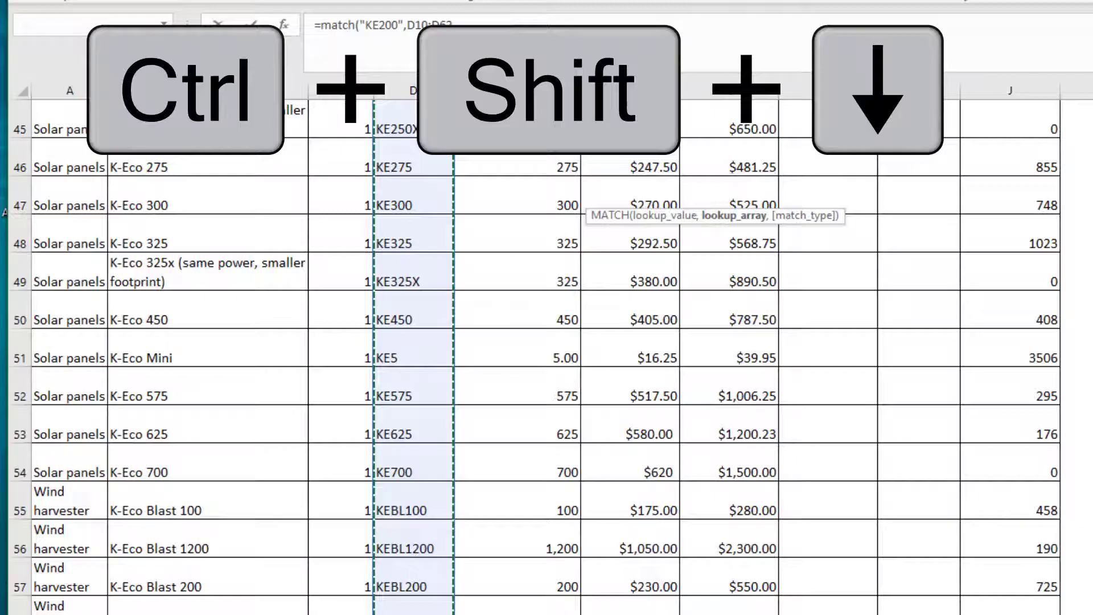
pyautogui.scroll(13, 535, 355)
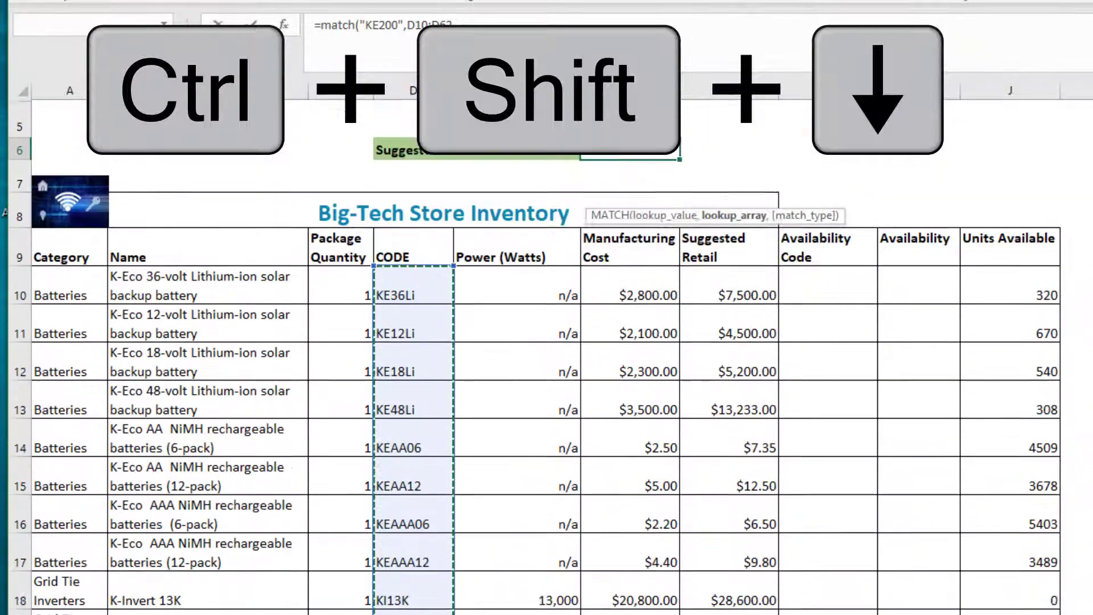
pyautogui.scroll(2, 535, 341)
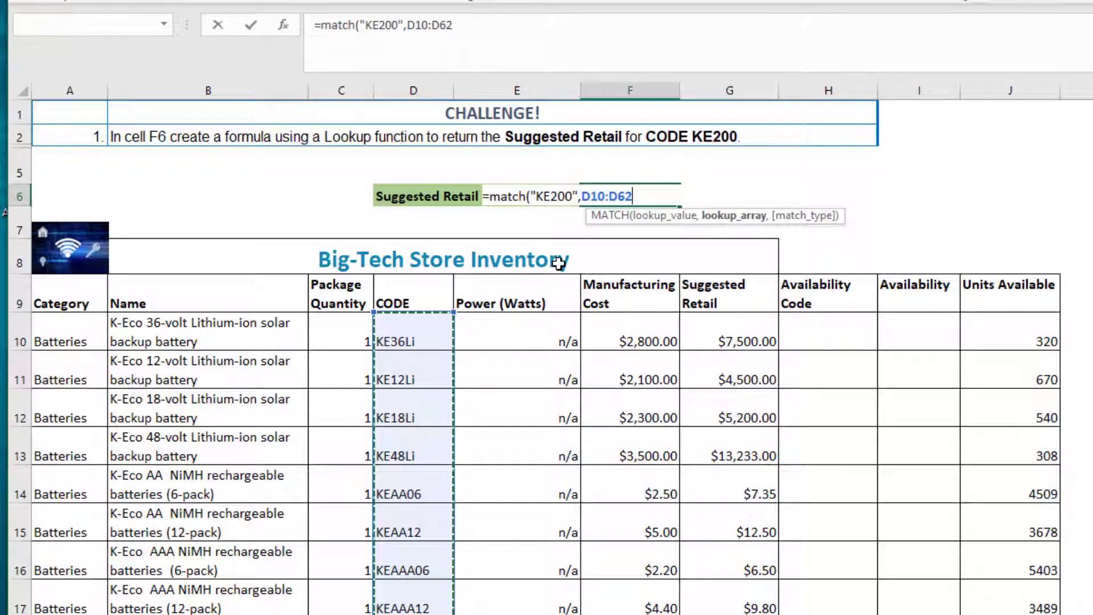
# Add exact match type 0, close the formula and confirm so F6 shows position 33.
pyautogui.write(',')
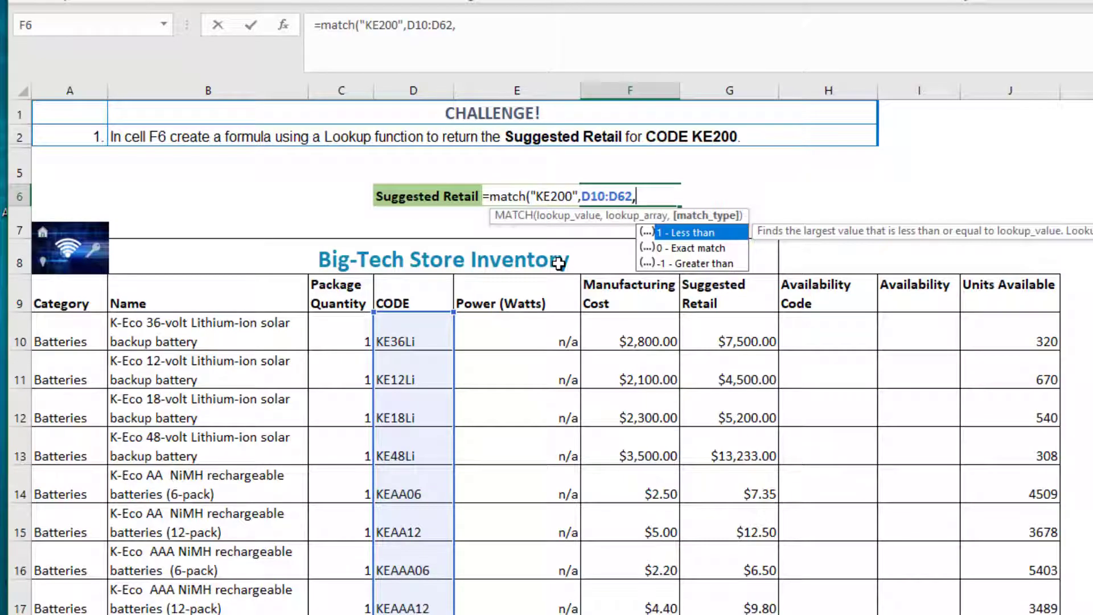
pyautogui.click(690, 248)
pyautogui.doubleClick(689, 248)
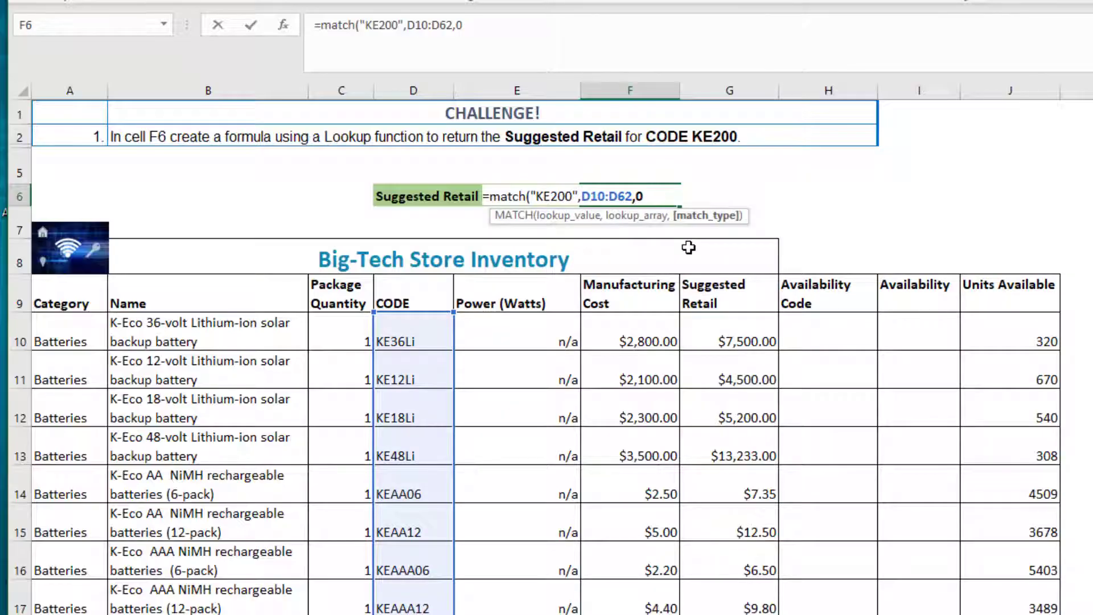
pyautogui.write(')')
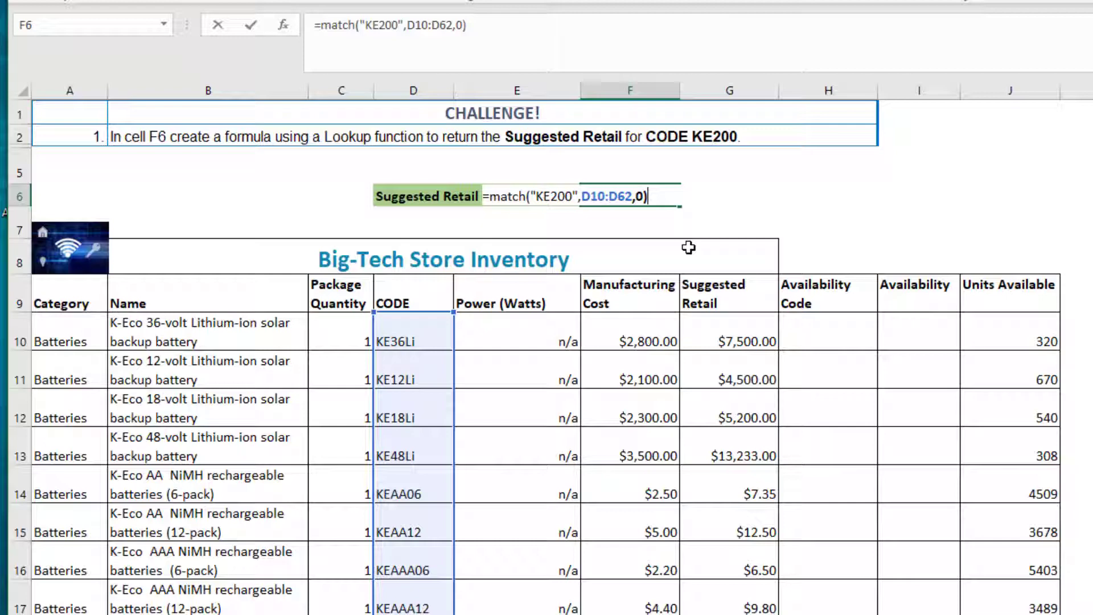
pyautogui.press('Return')
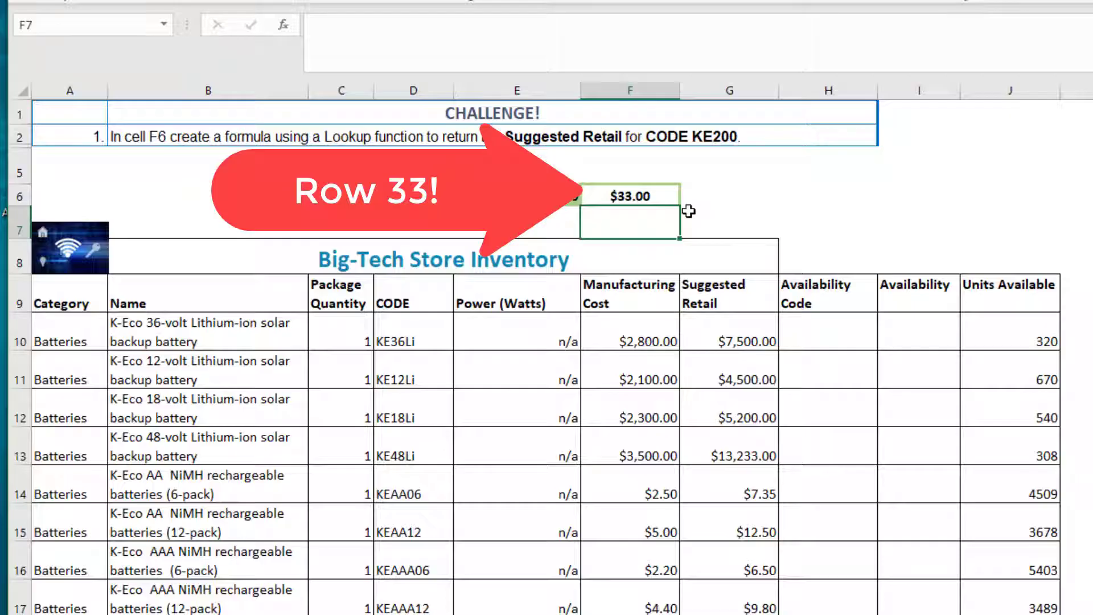
# Cut the =match("KE200",D10:D62,0) text from F6's formula bar, leaving F6 empty.
pyautogui.click(659, 199)
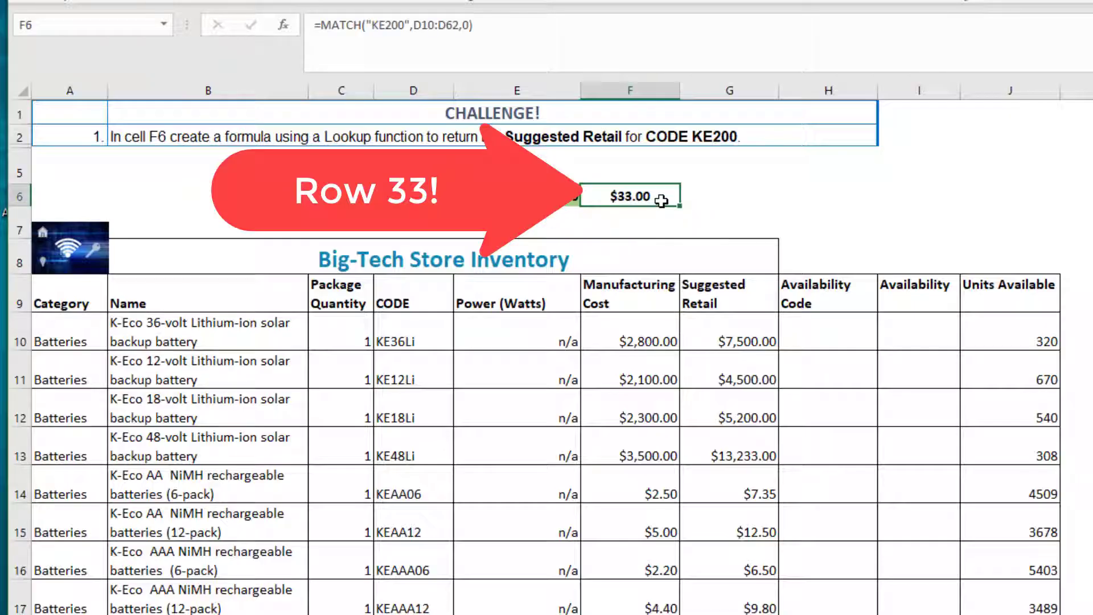
pyautogui.moveTo(479, 25); pyautogui.dragTo(306, 35)
pyautogui.rightClick(325, 25)
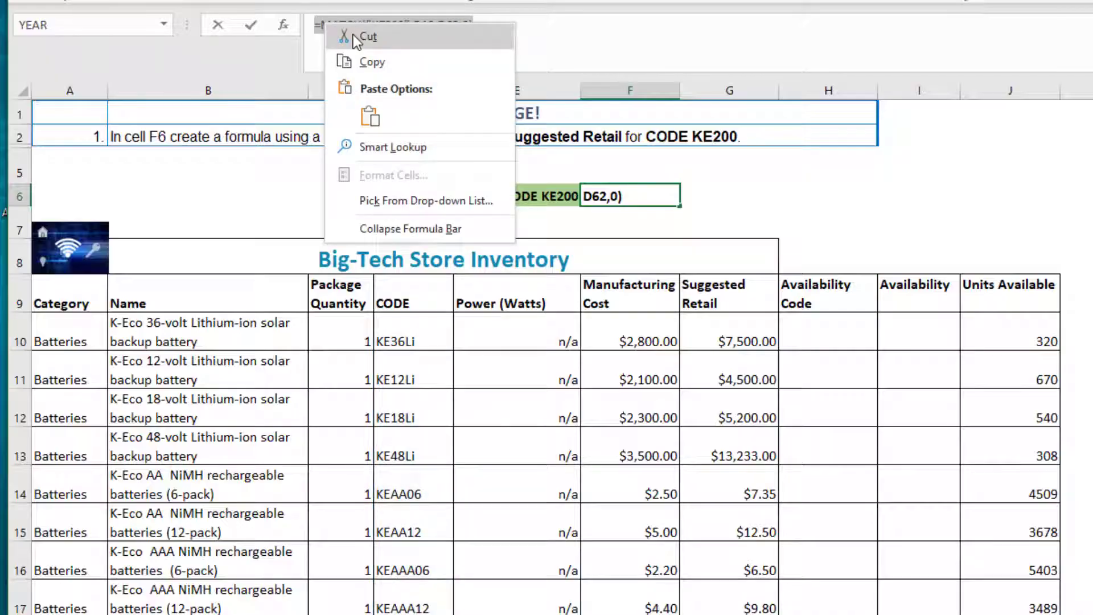
pyautogui.click(404, 35)
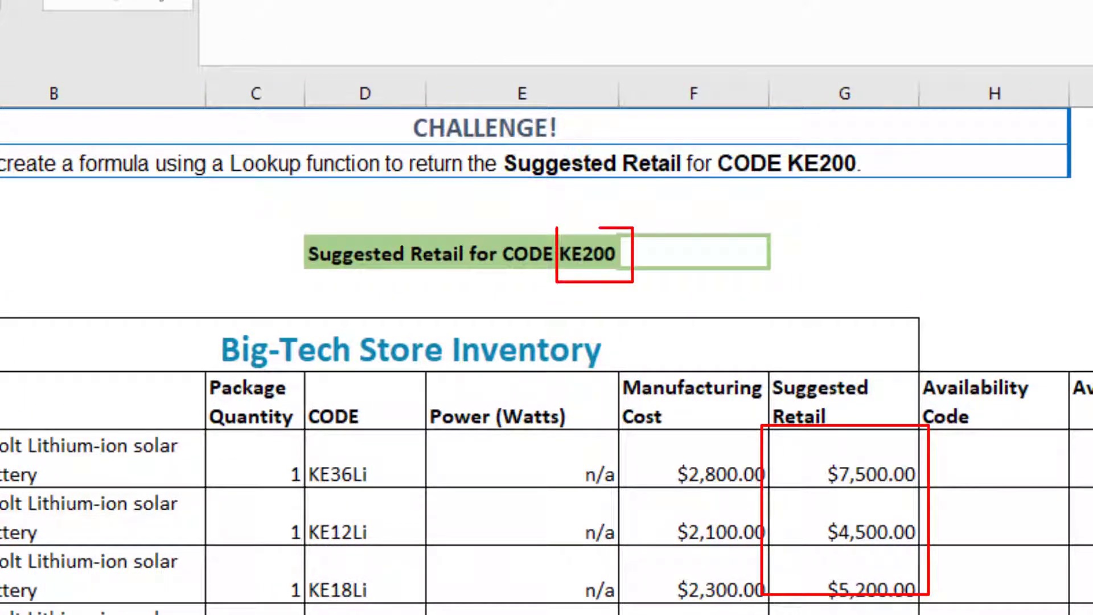
pyautogui.click(730, 252)
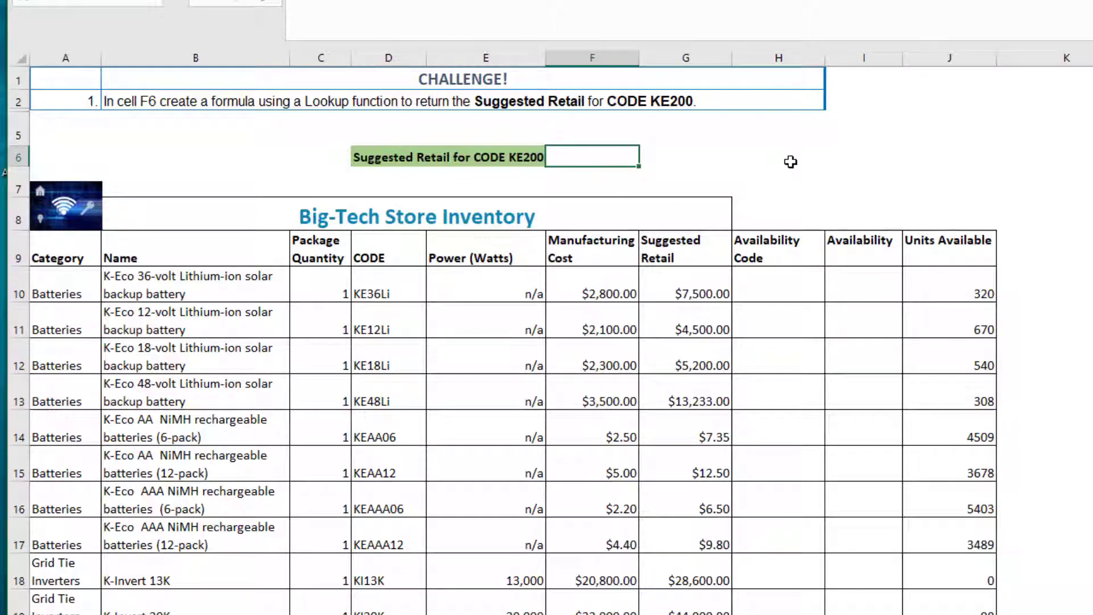
# Start =INDEX( in F6 and open its arguments dialog in the array, row_num, column_num form.
pyautogui.write('=inm')
pyautogui.press('BackSpace')
pyautogui.write('d')
pyautogui.press('Tab')
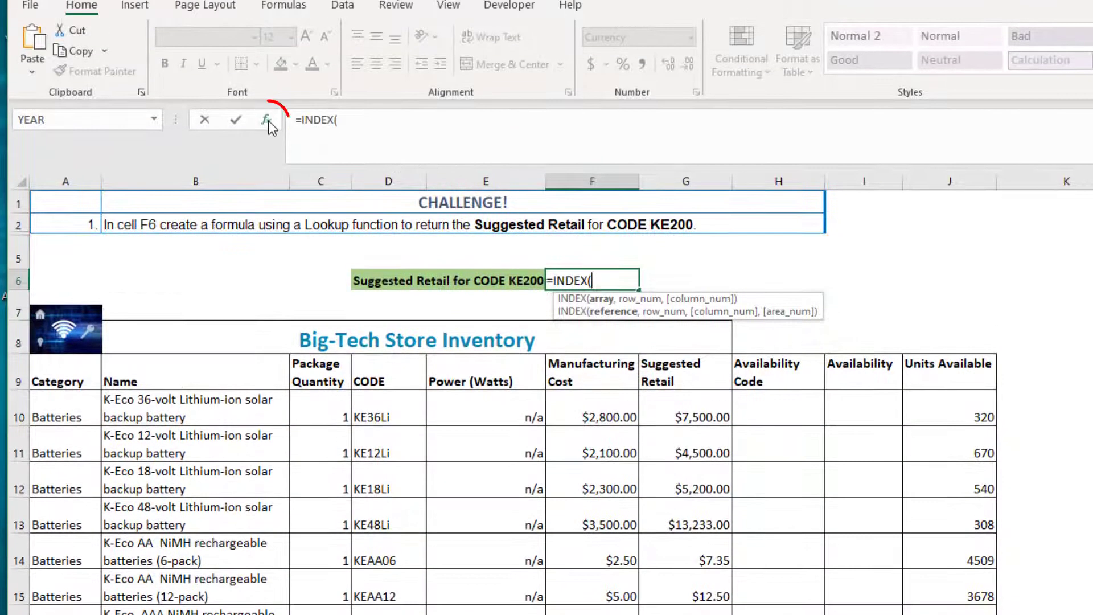
pyautogui.click(267, 121)
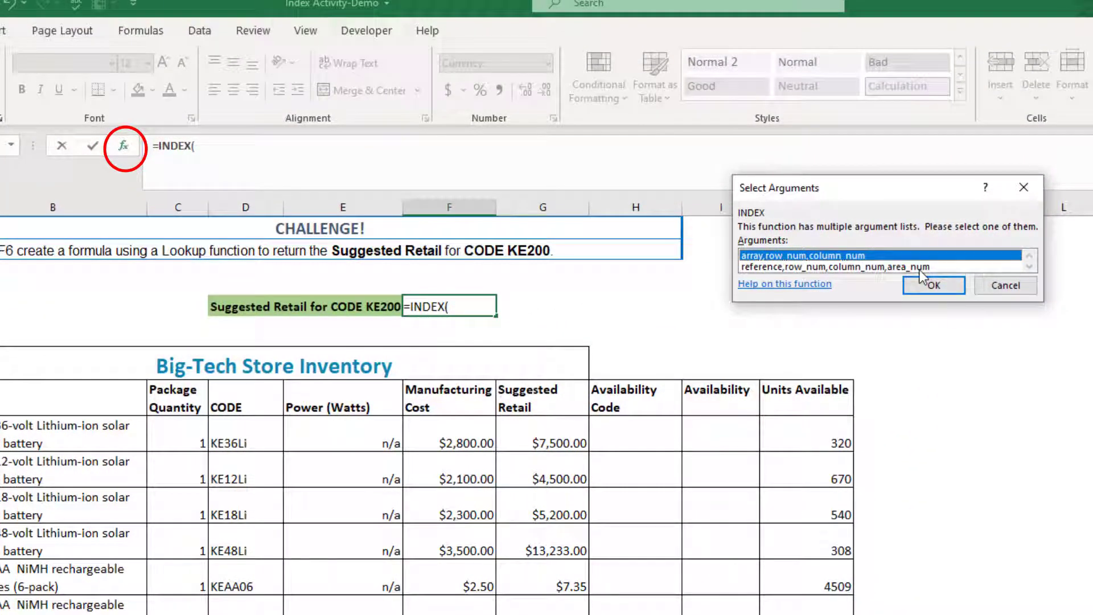
pyautogui.click(934, 286)
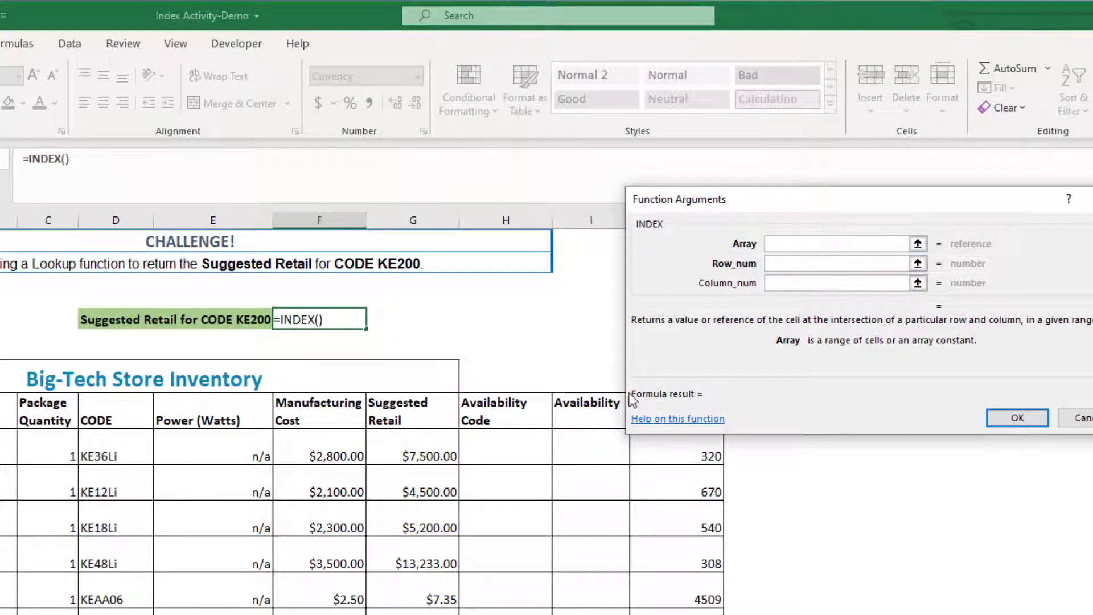
# Set the INDEX Array argument to G10:G62.
pyautogui.click(413, 453)
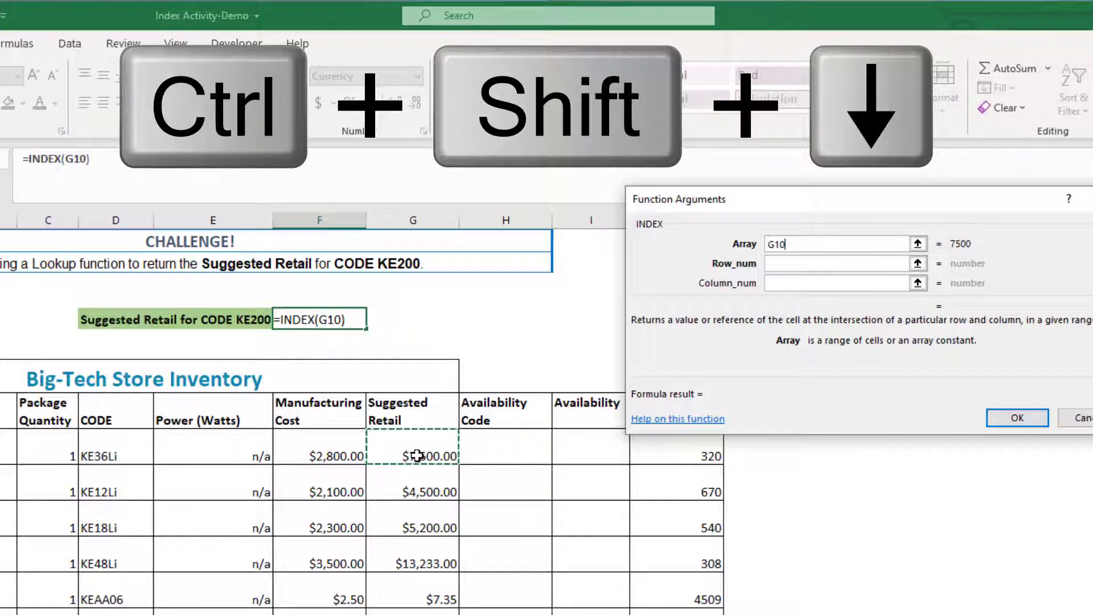
pyautogui.hotkey('ctrl', 'shift', 'Down')
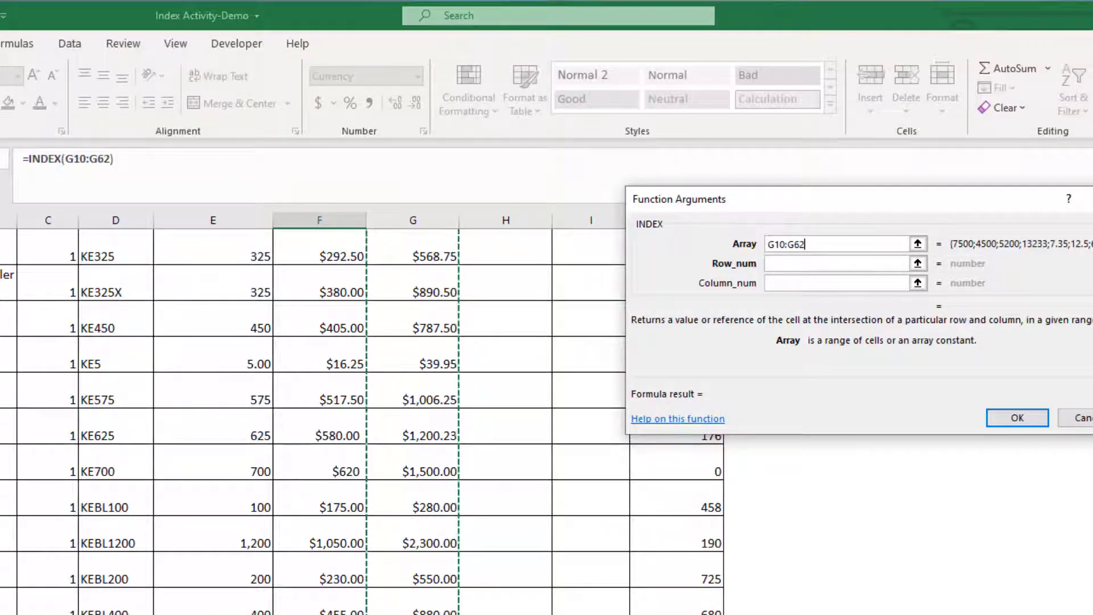
pyautogui.press('Tab')
pyautogui.moveTo(824, 218); pyautogui.dragTo(694, 264)
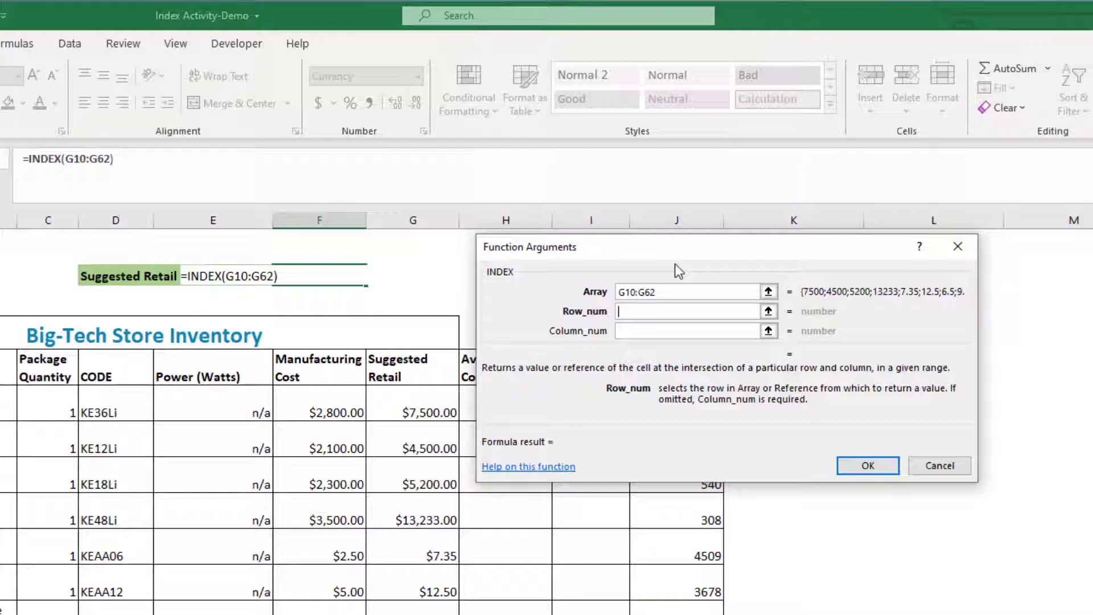
pyautogui.moveTo(675, 266); pyautogui.dragTo(690, 269)
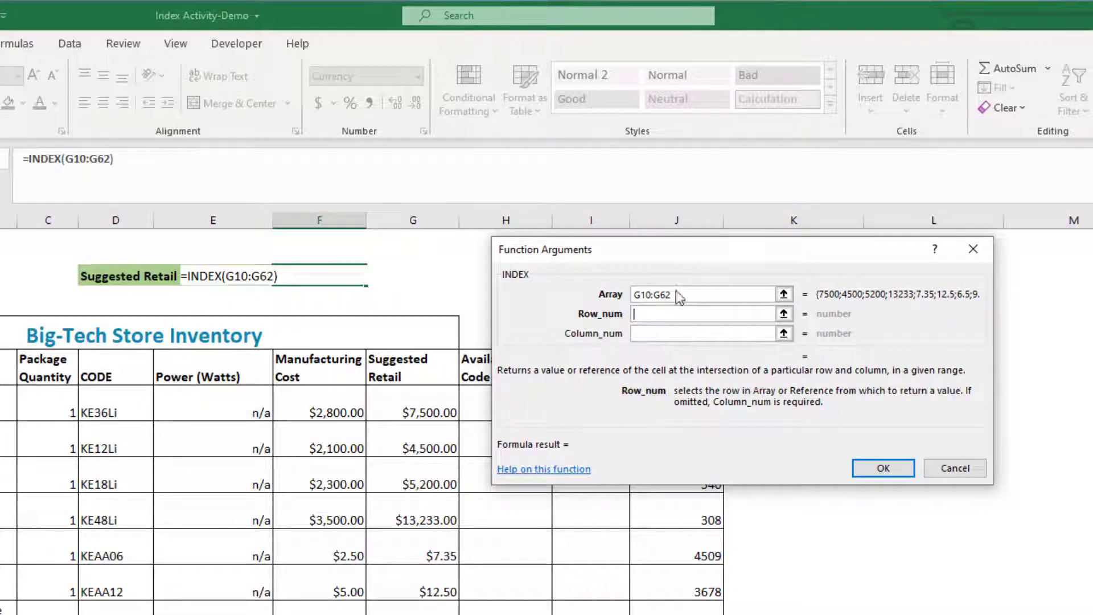
# Paste MATCH("KE200",D10:D62,0) as Row_num and remove its leading equals sign.
pyautogui.rightClick(651, 314)
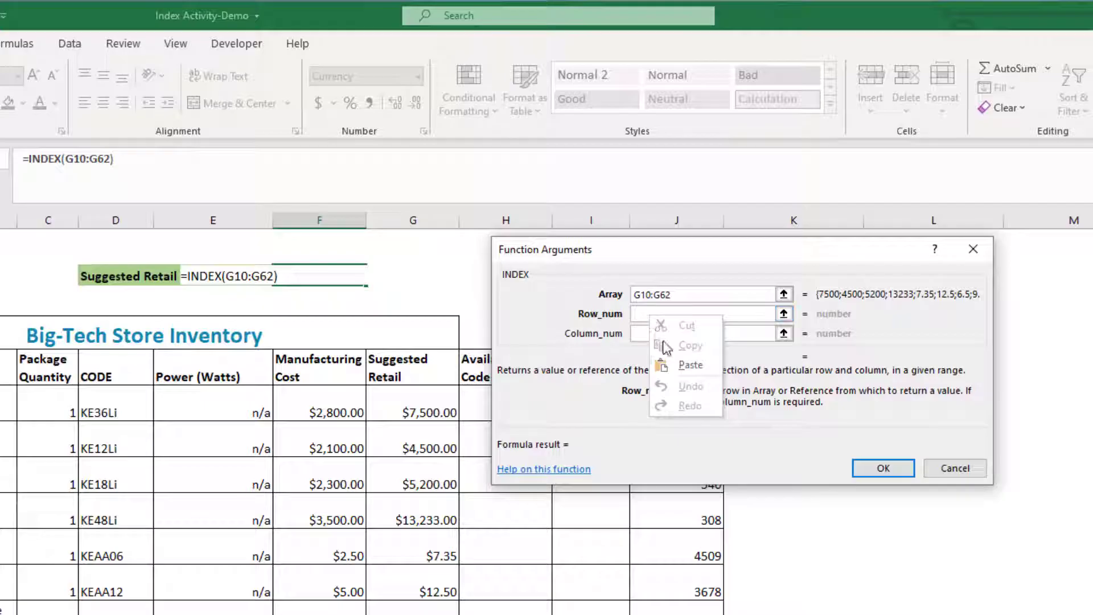
pyautogui.click(704, 367)
pyautogui.press('Home')
pyautogui.press('Right')
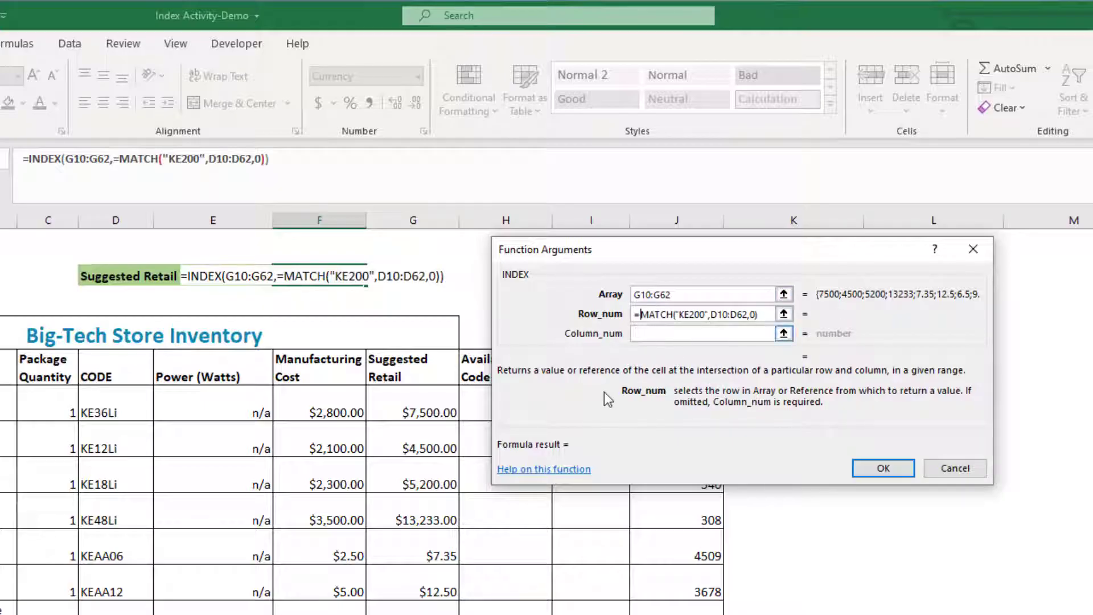
pyautogui.press('BackSpace')
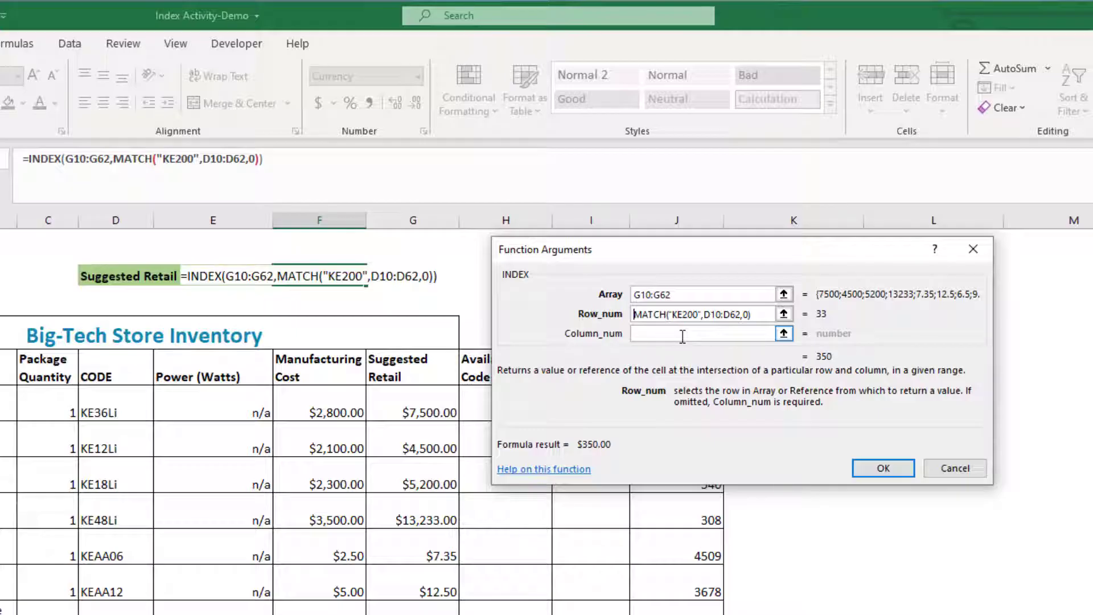
# Confirm the INDEX-MATCH formula so F6 returns $350.00, then switch to the Match sheet.
pyautogui.click(882, 468)
pyautogui.scroll(1, 555, 387)
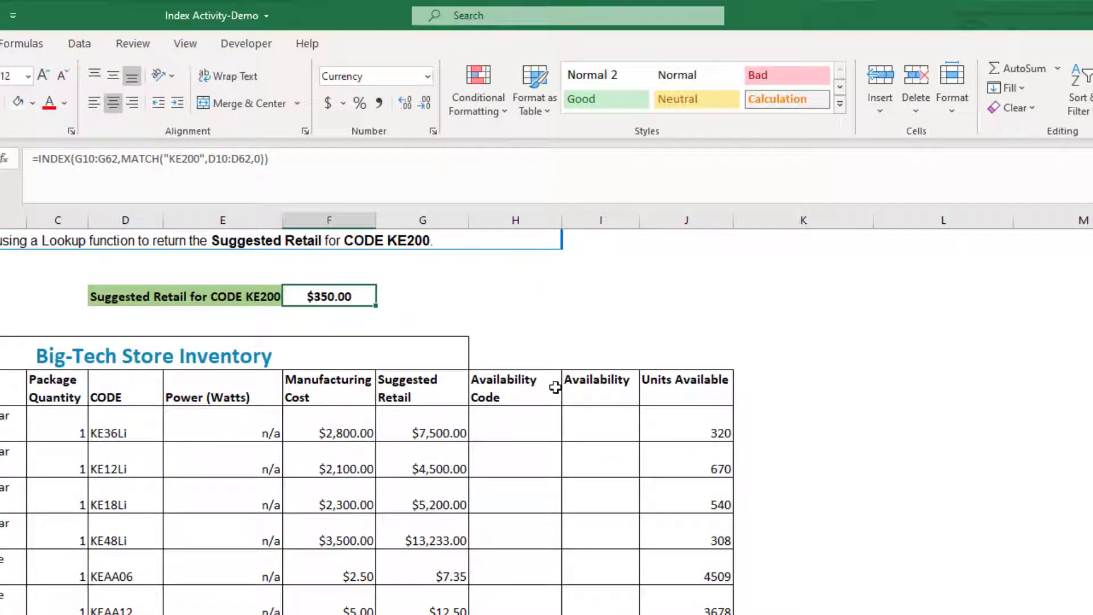
pyautogui.scroll(1, 489, 317)
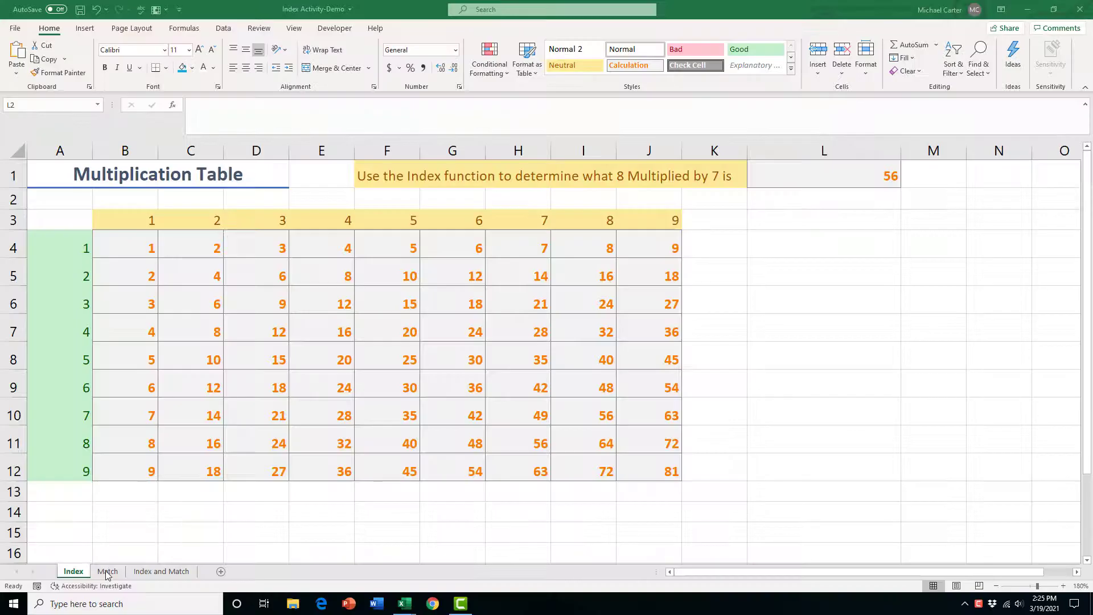
pyautogui.click(107, 571)
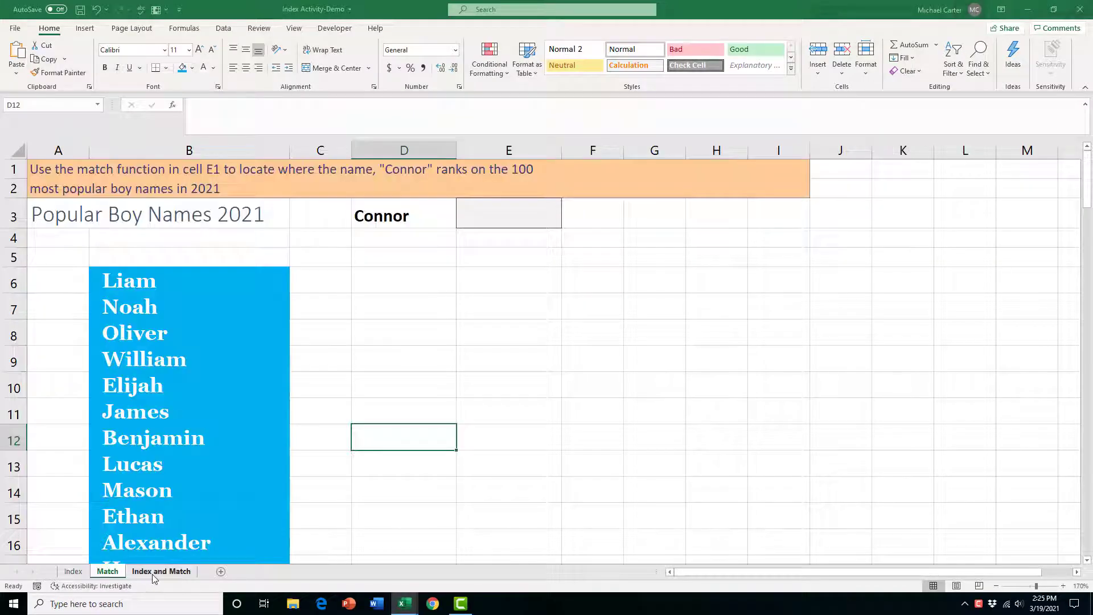
# Start a comment under the INDEX tutorial video reading 'Sorry, this one is better:'.
pyautogui.click(154, 573)
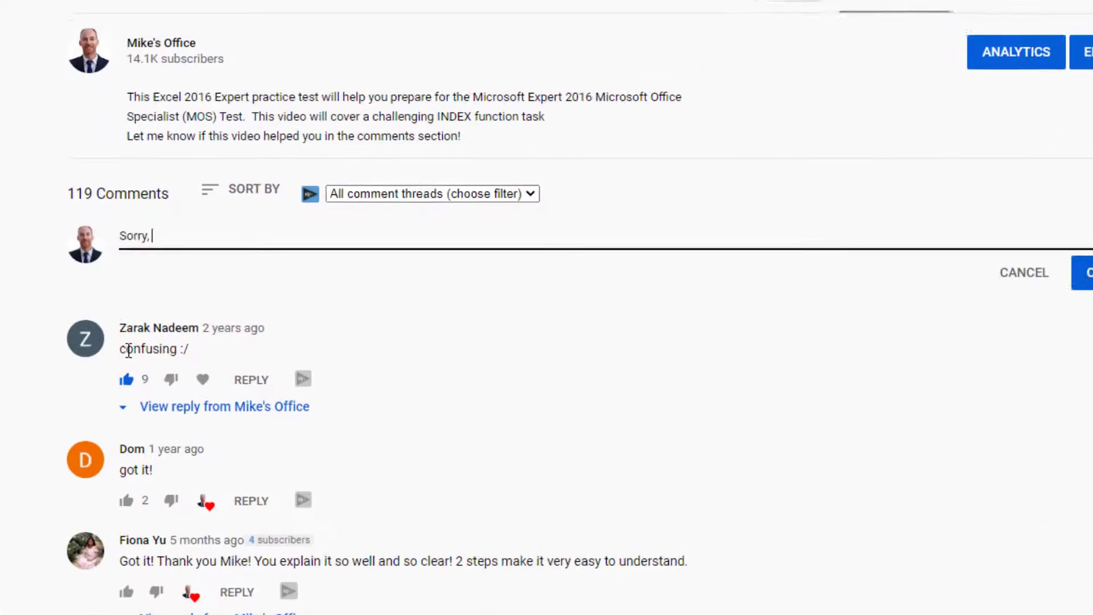
pyautogui.write('ne is better:')
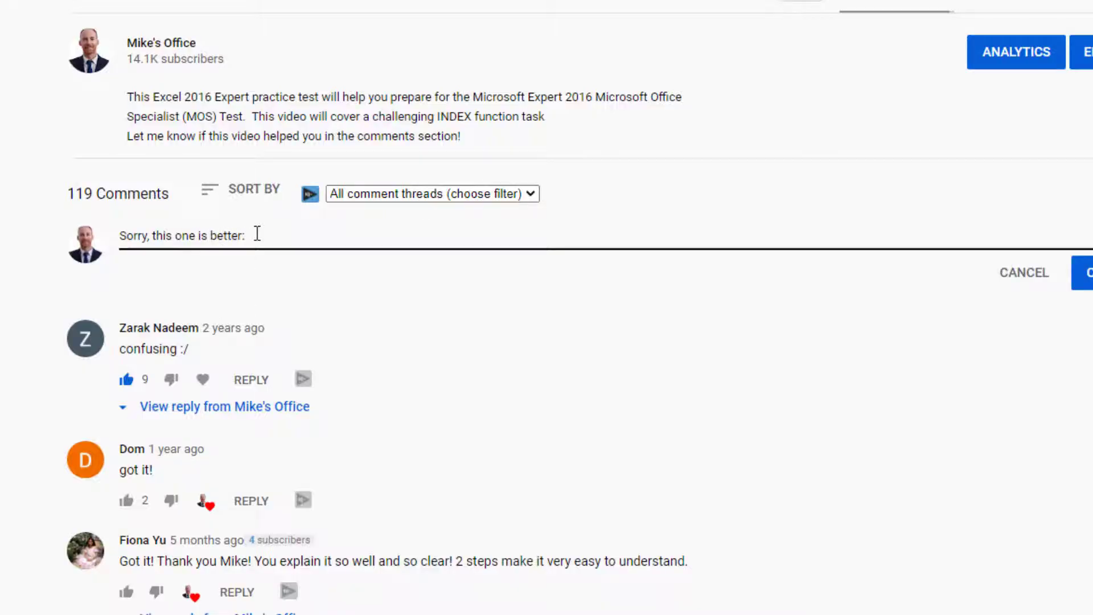